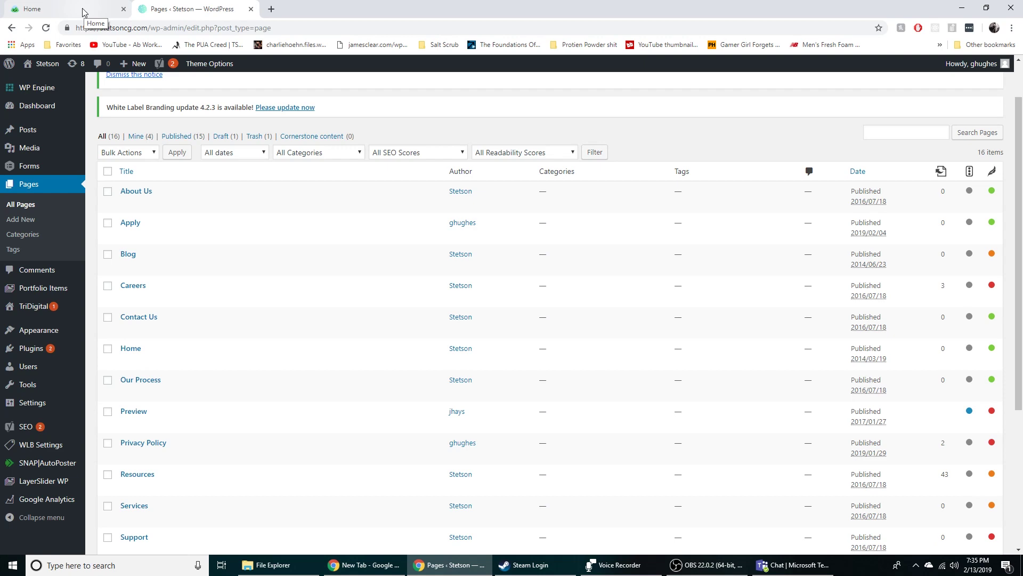
# Check the Teams chat window, then hide it again
pyautogui.click(82, 9)
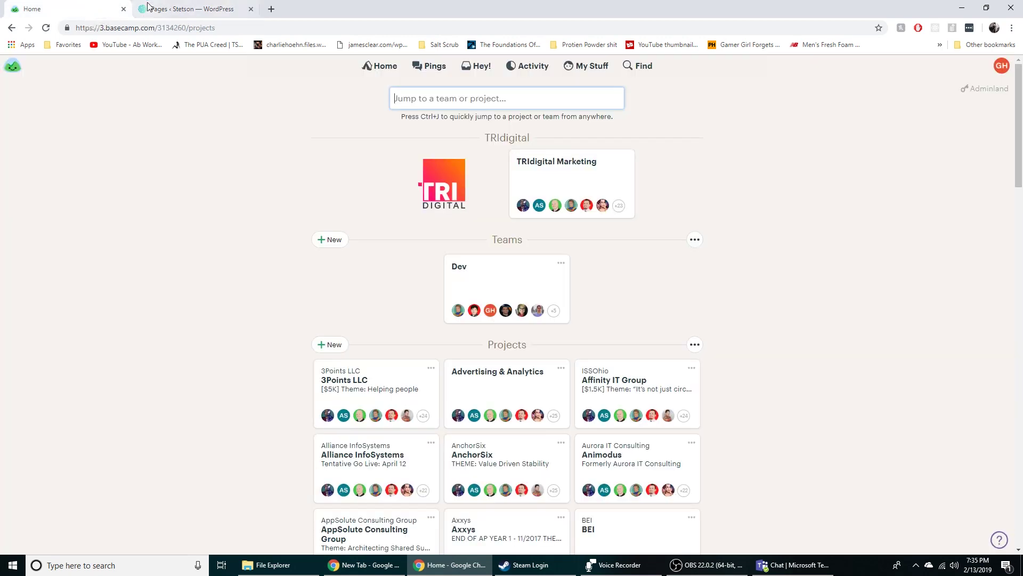
pyautogui.click(160, 9)
pyautogui.click(794, 565)
pyautogui.click(805, 569)
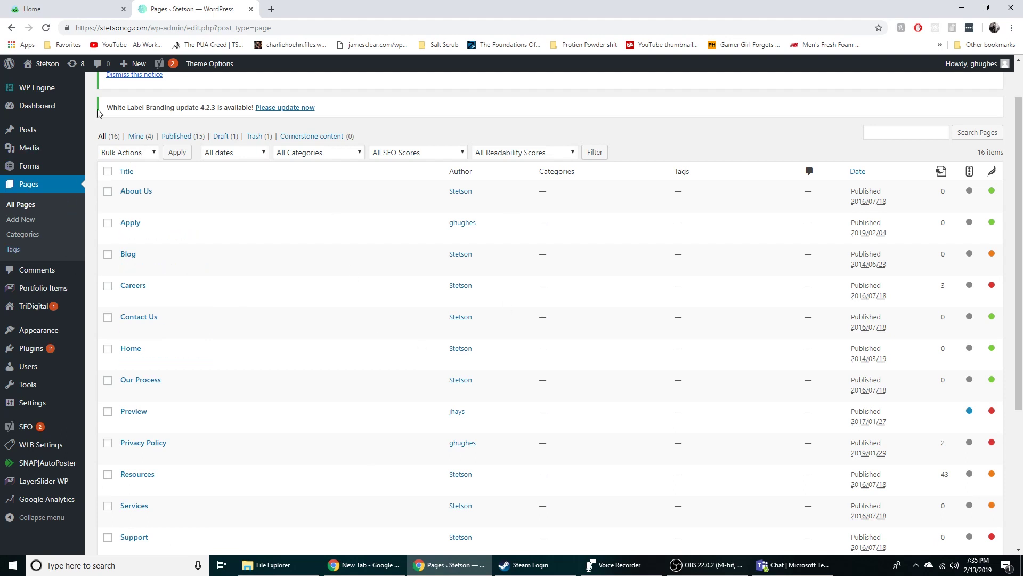
# Show Basecamp's 'My assignments with dates', listing to-dos due tomorrow, Thu Feb 14 and Fri Feb 15
pyautogui.click(80, 6)
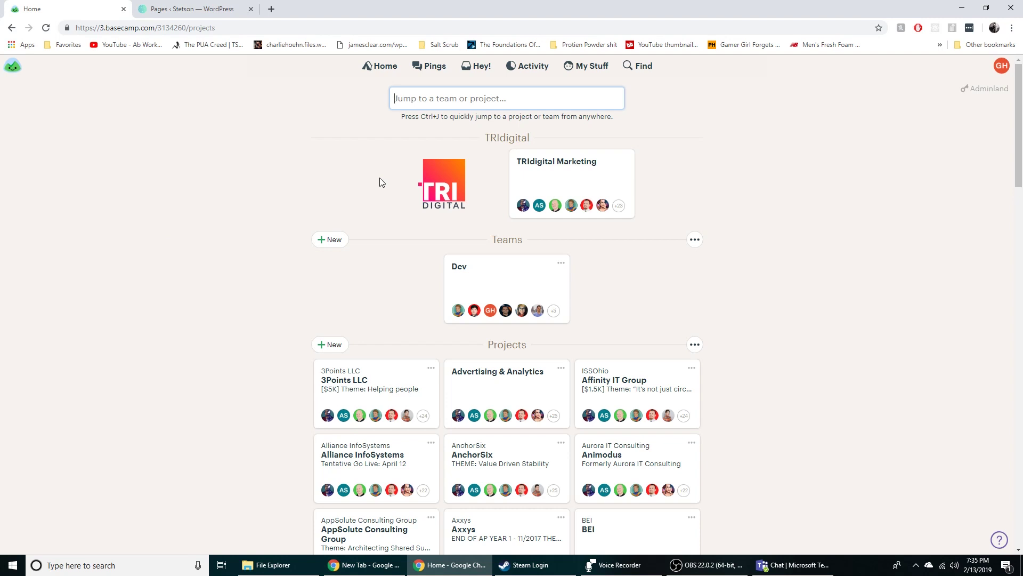
pyautogui.click(591, 66)
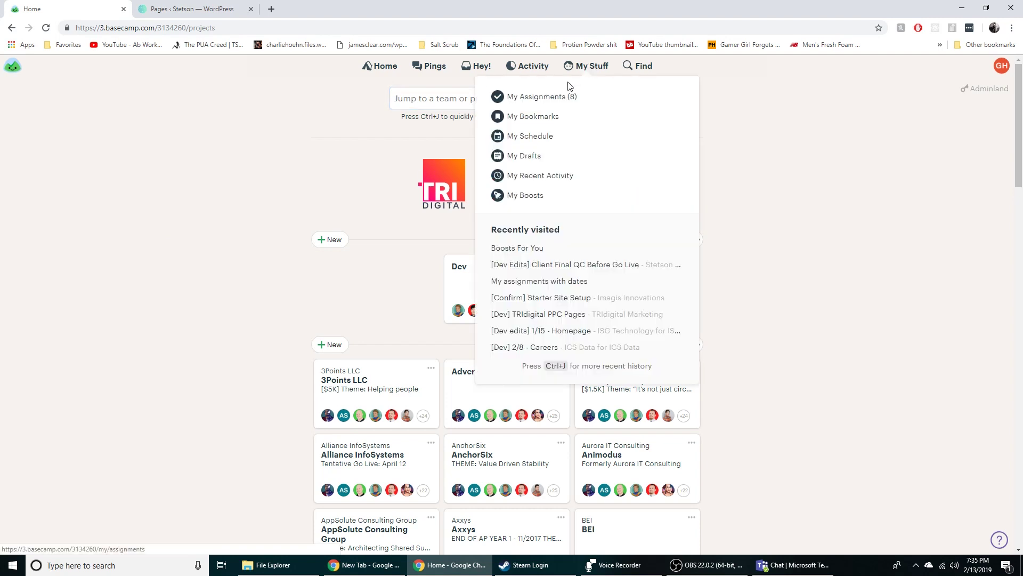
pyautogui.click(566, 100)
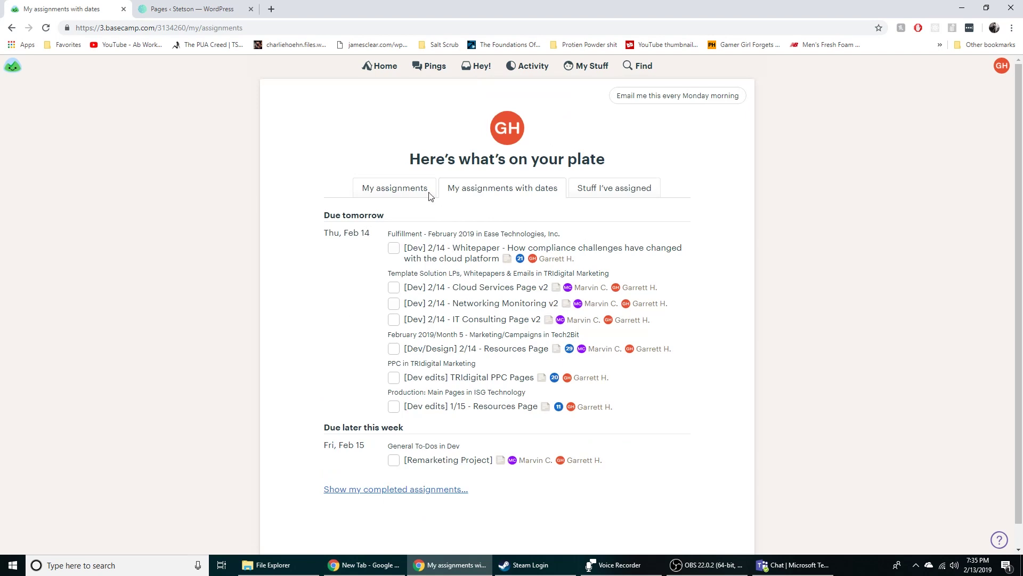
pyautogui.moveTo(339, 234); pyautogui.dragTo(637, 406)
pyautogui.click(609, 388)
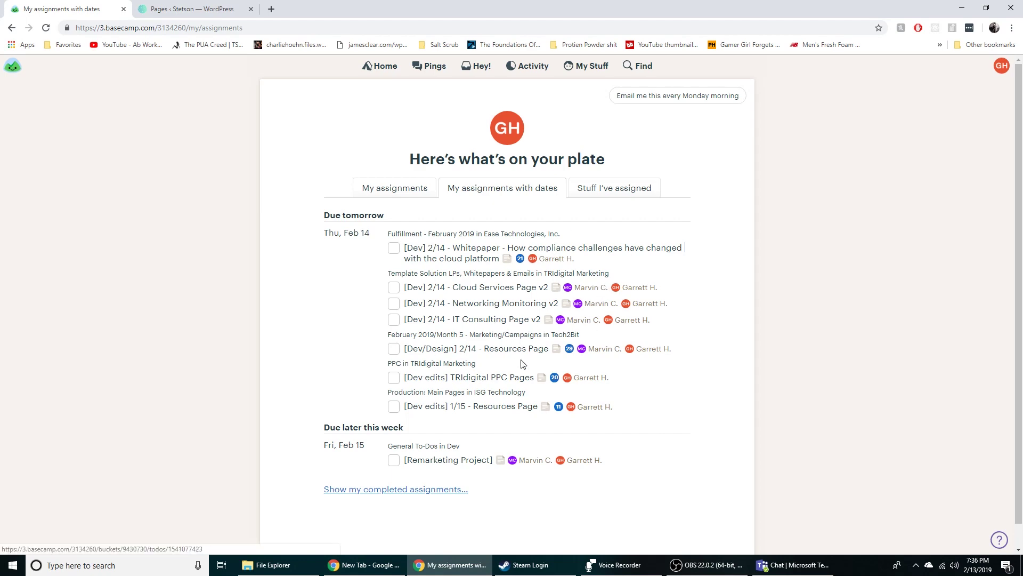
# Open the [Dev/Design] 2/14 - Resources Page to-do and read through its comments
pyautogui.click(501, 352)
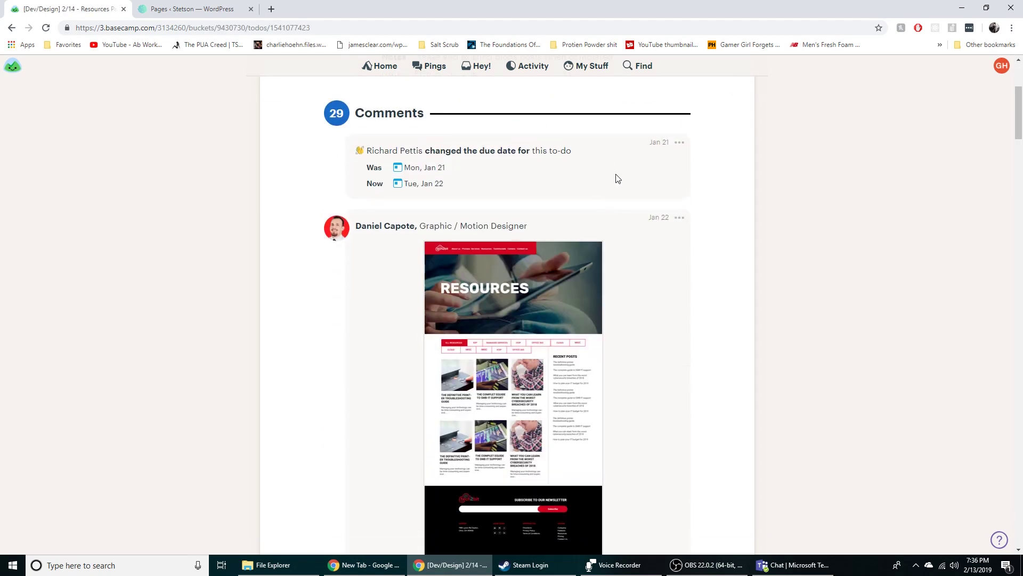
pyautogui.scroll(-6, 471, 220)
pyautogui.scroll(-14, 437, 176)
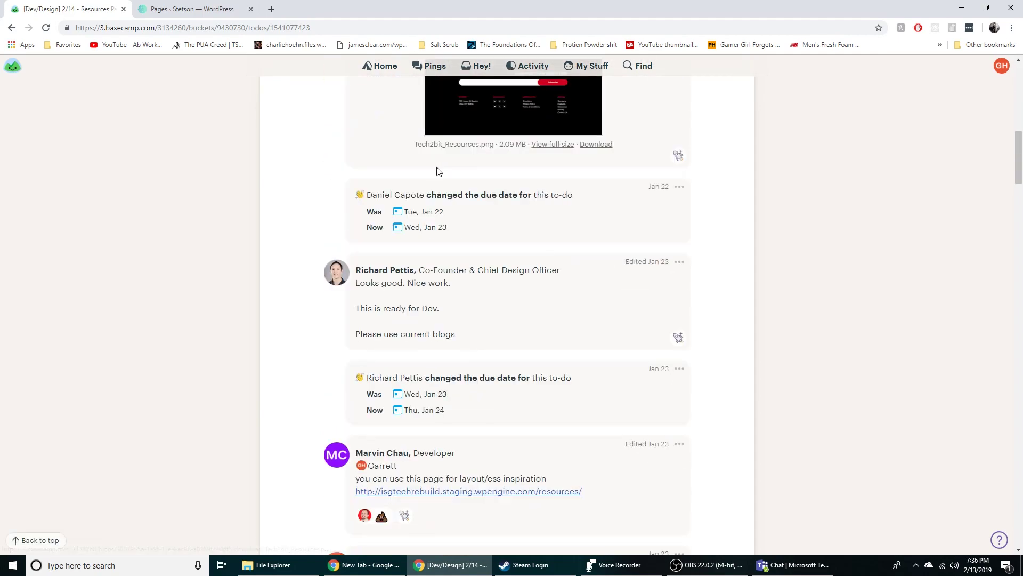
pyautogui.scroll(-14, 421, 198)
pyautogui.scroll(20, 414, 222)
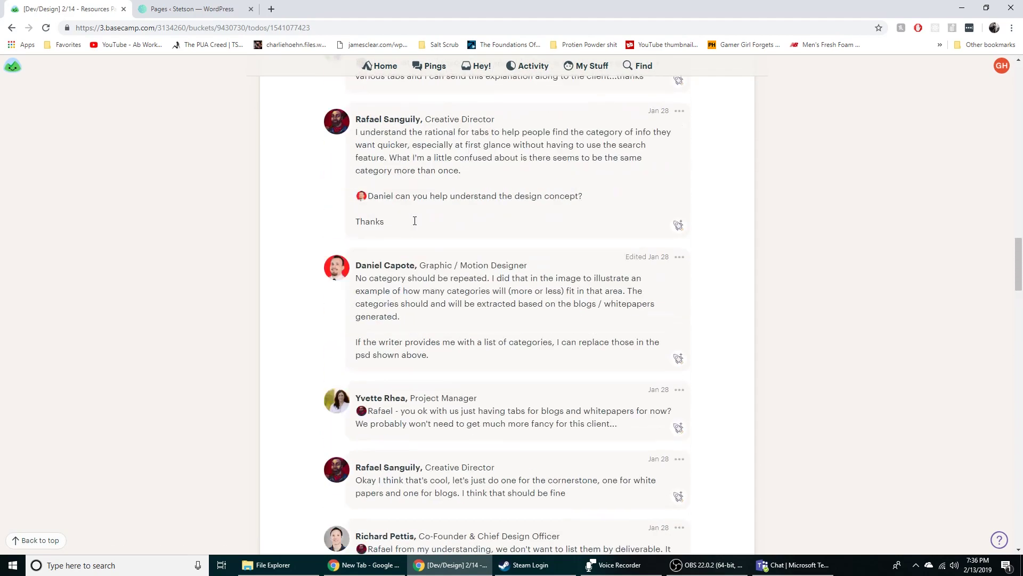
pyautogui.scroll(12, 415, 220)
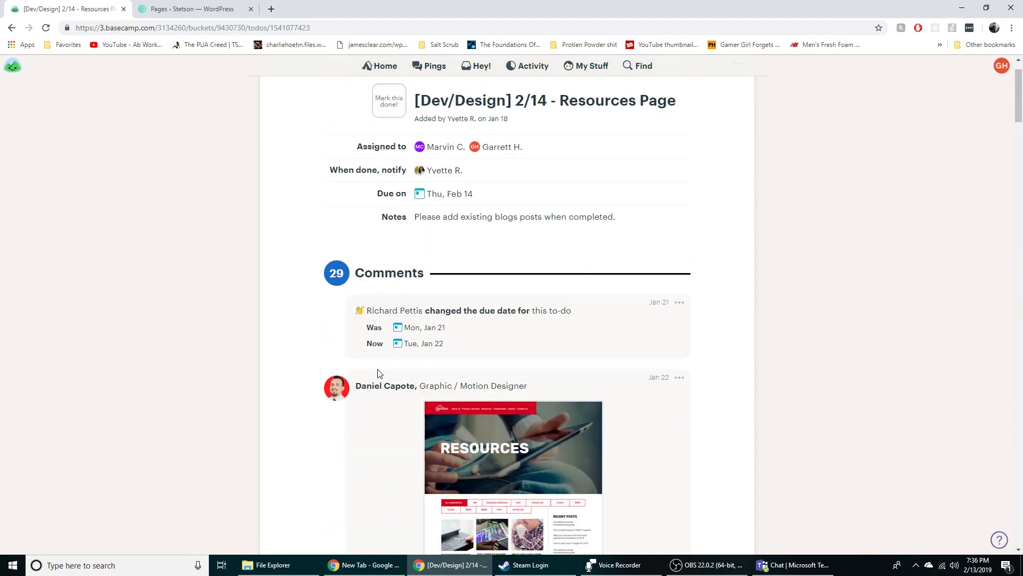
pyautogui.scroll(-2, 380, 373)
# View the Resources mockups full-size, ending on the latest Tech2bit_Resources.png (2.07 MB)
pyautogui.click(541, 325)
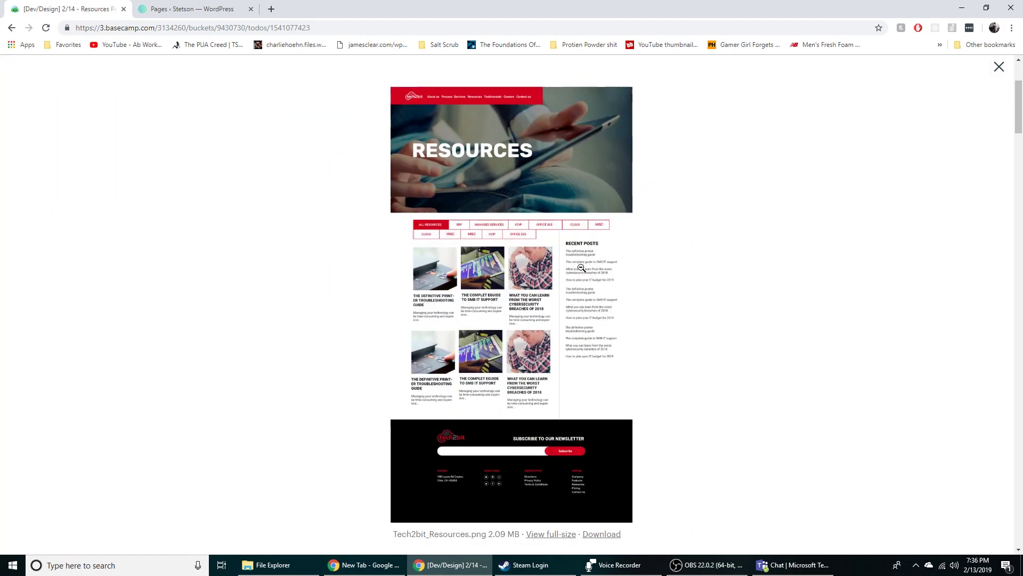
pyautogui.click(760, 198)
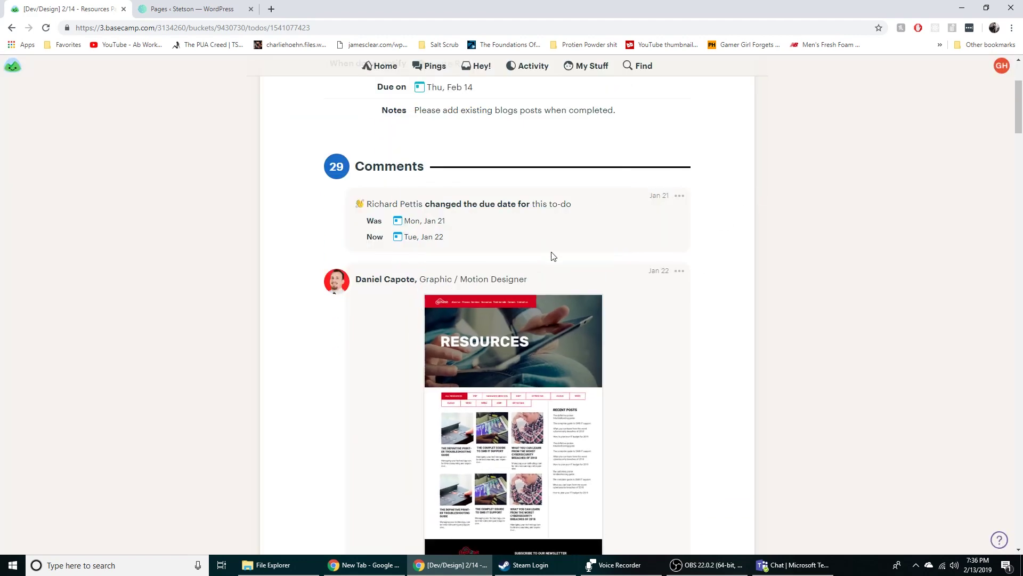
pyautogui.scroll(-20, 484, 359)
pyautogui.scroll(8, 541, 272)
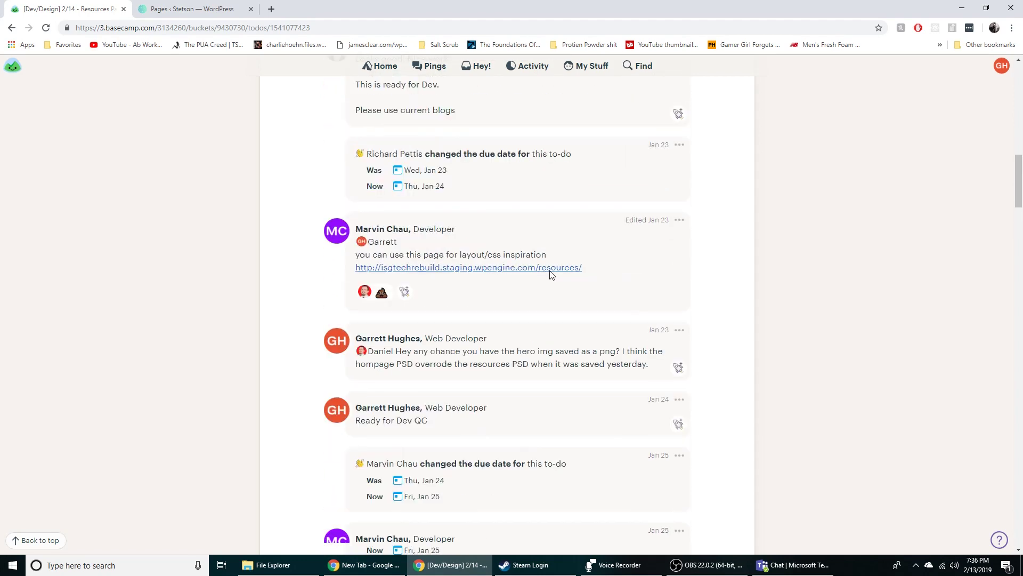
pyautogui.click(562, 284)
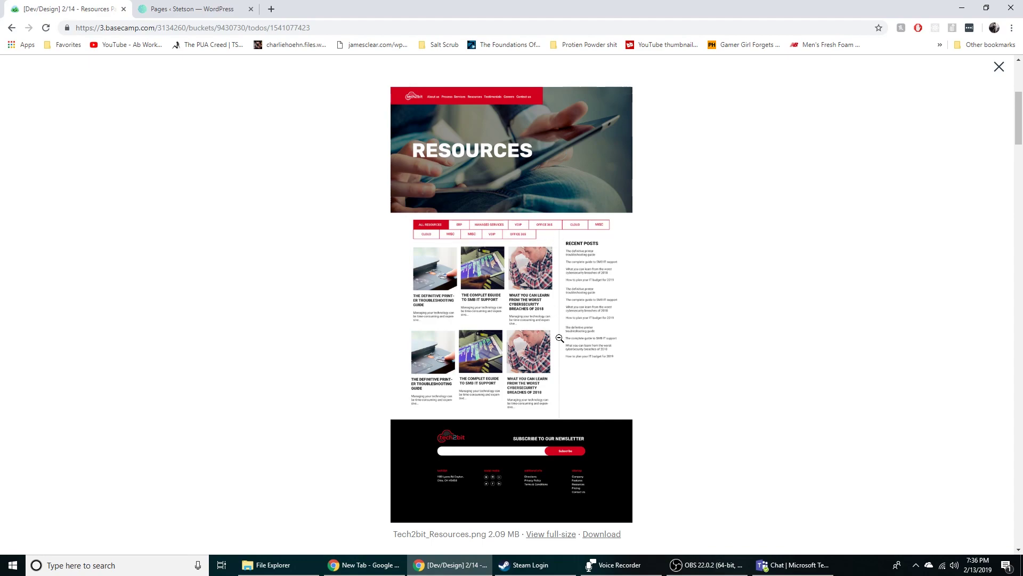
pyautogui.press('Escape')
pyautogui.scroll(10, 632, 244)
pyautogui.scroll(-10, 523, 301)
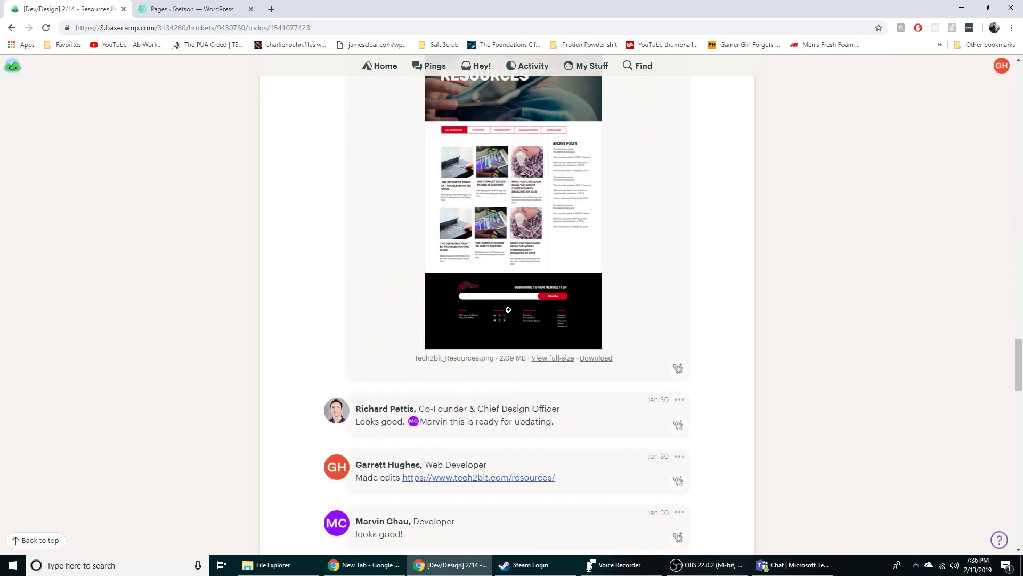
pyautogui.scroll(-15, 509, 309)
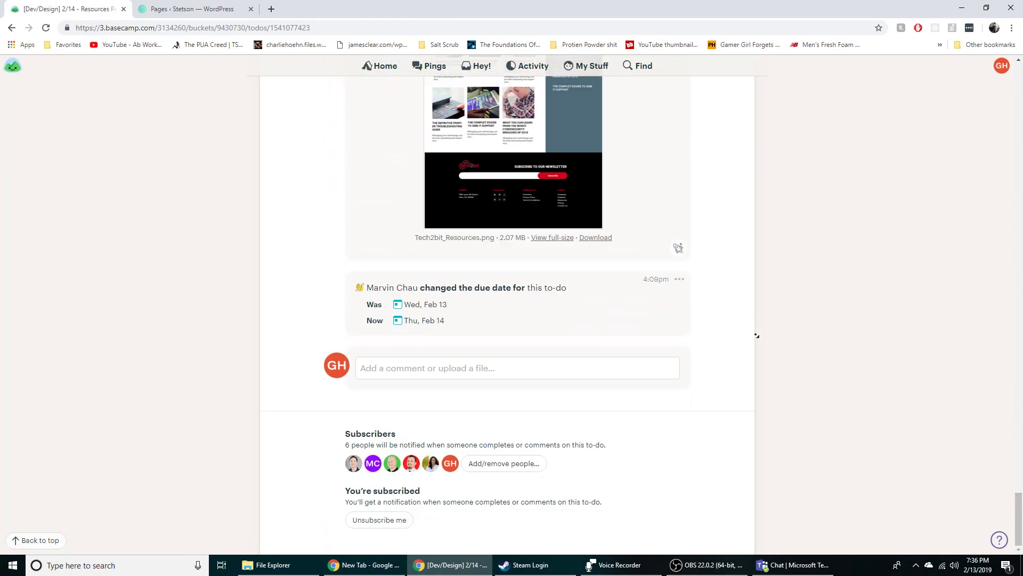
pyautogui.scroll(10, 754, 325)
pyautogui.click(591, 260)
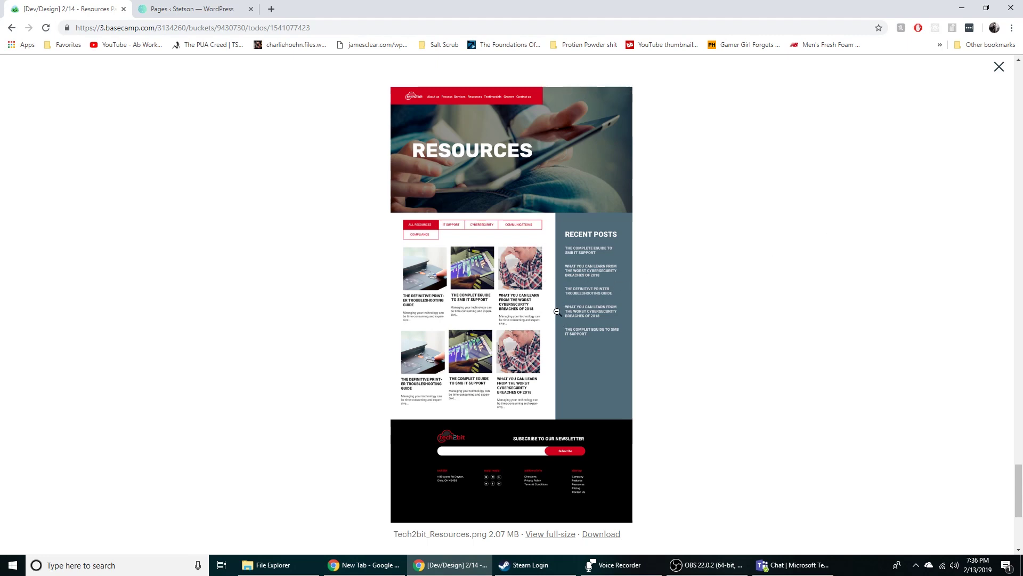
# Close the enlarged mockup and scroll through the Resources to-do comments
pyautogui.click(686, 272)
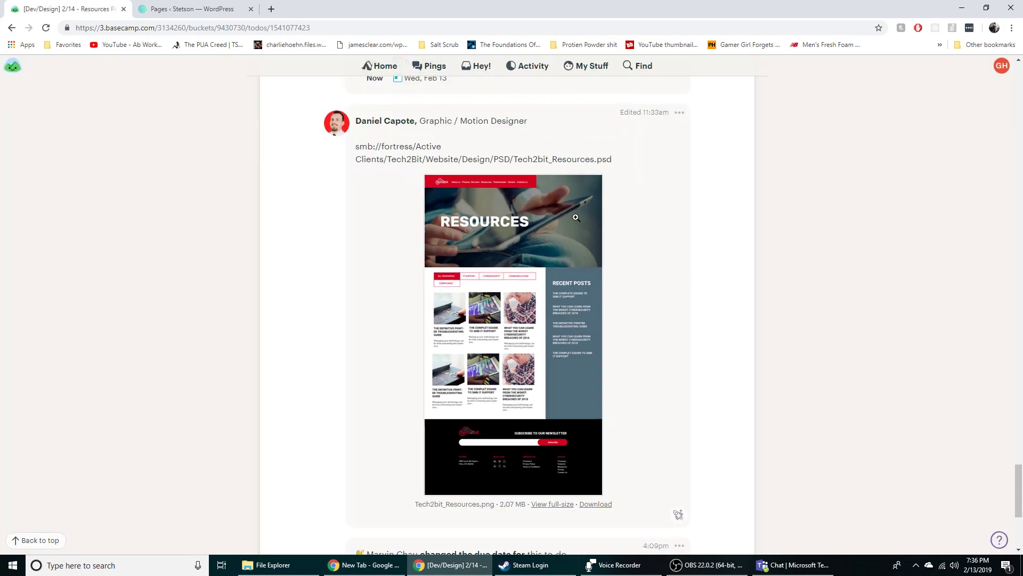
pyautogui.scroll(3, 513, 235)
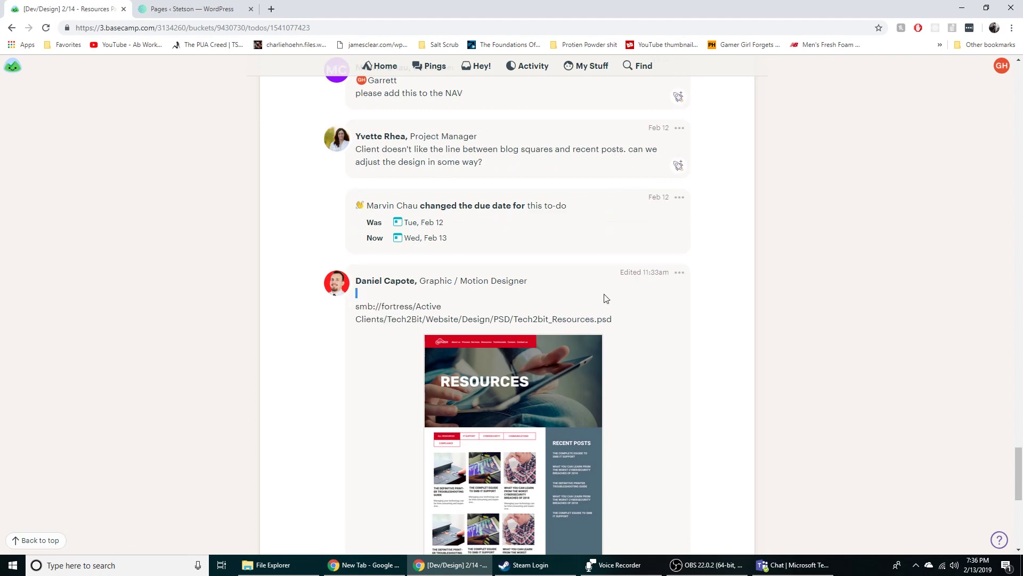
pyautogui.scroll(-3, 624, 318)
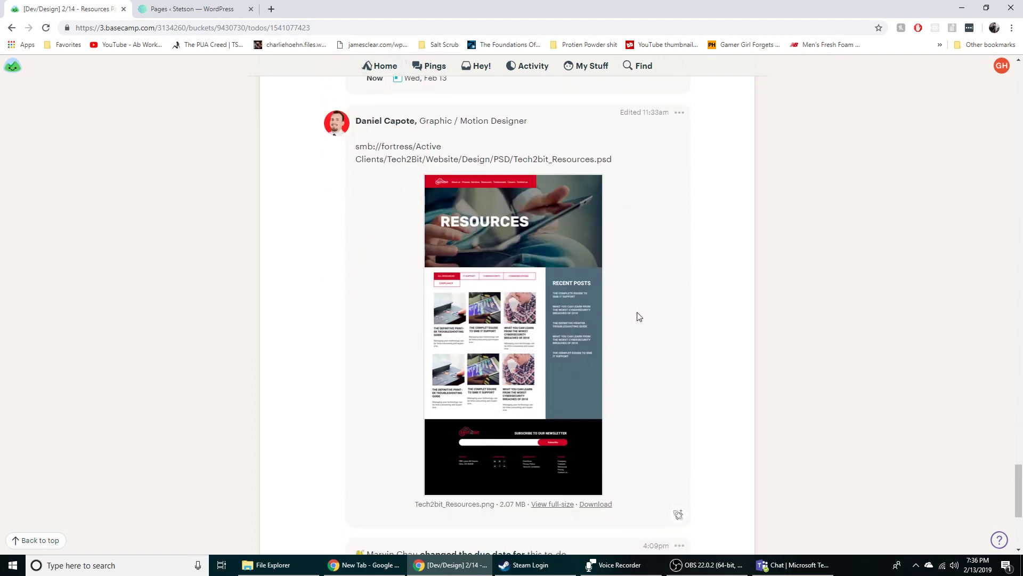
pyautogui.scroll(-2, 553, 338)
pyautogui.scroll(10, 606, 299)
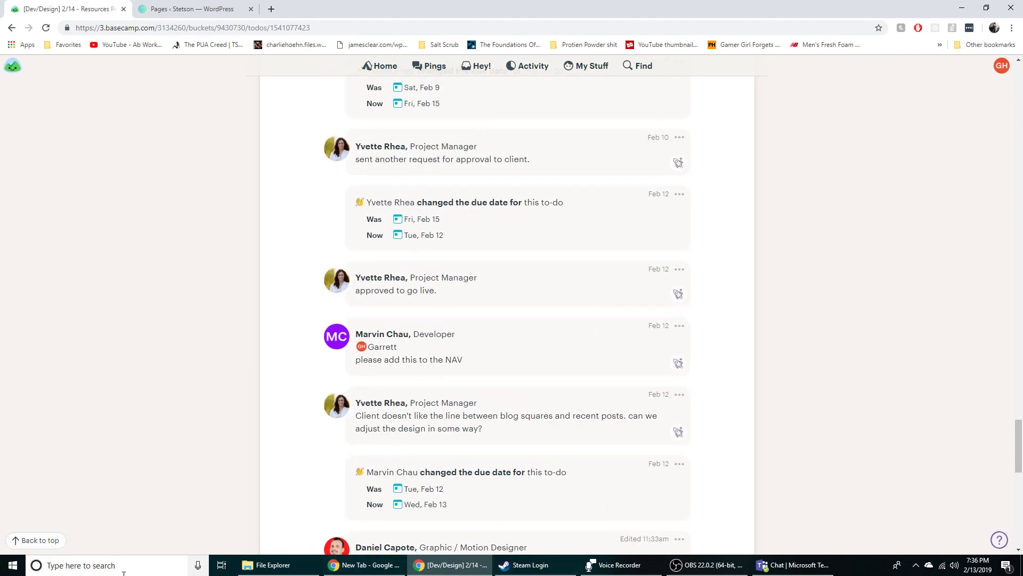
pyautogui.click(102, 565)
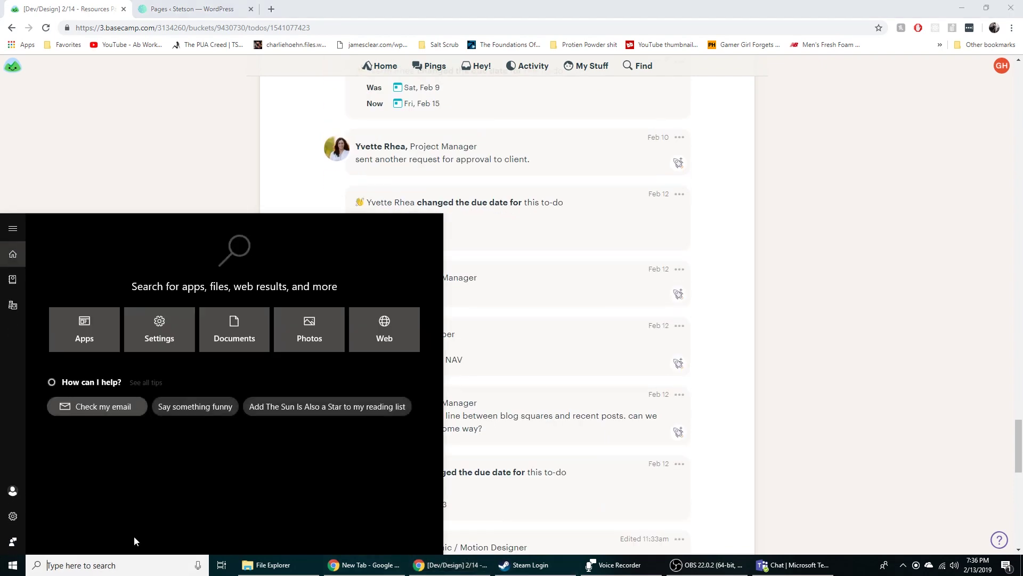
pyautogui.click(253, 146)
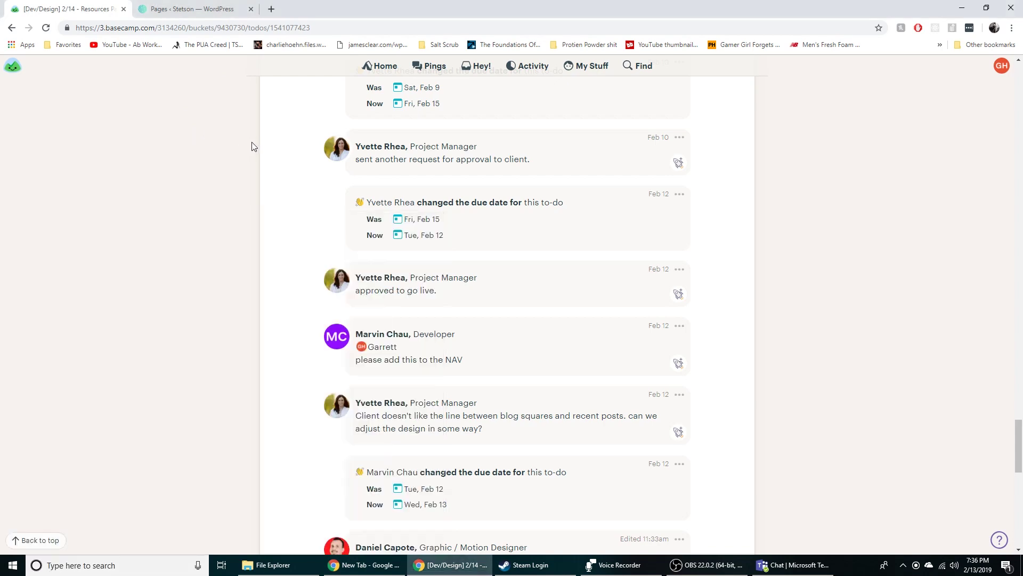
# Recheck the latest mockup full-size, then switch to the 'Pages ‹ Stetson — WordPress' tab
pyautogui.scroll(-8, 453, 373)
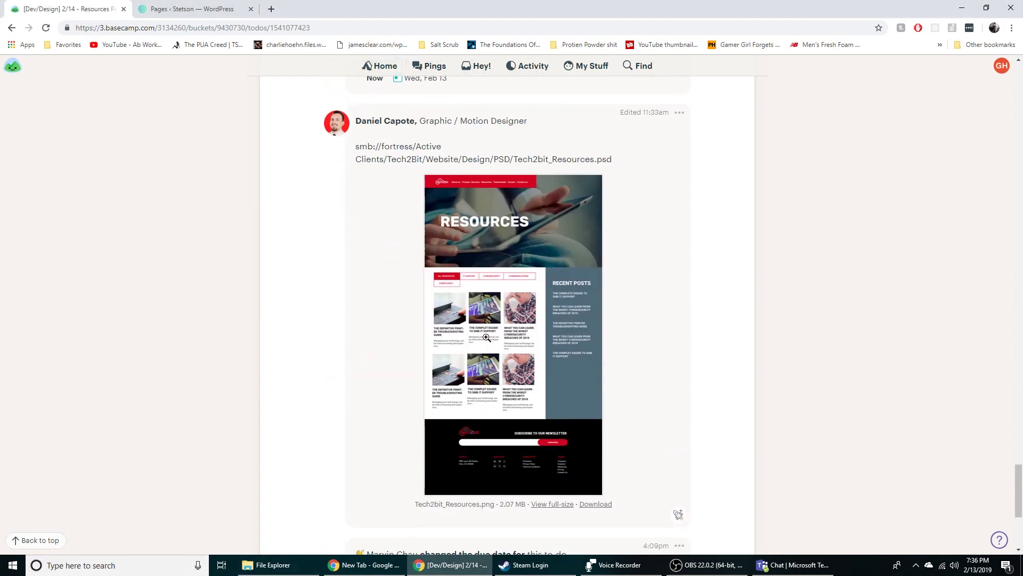
pyautogui.click(454, 320)
pyautogui.click(546, 239)
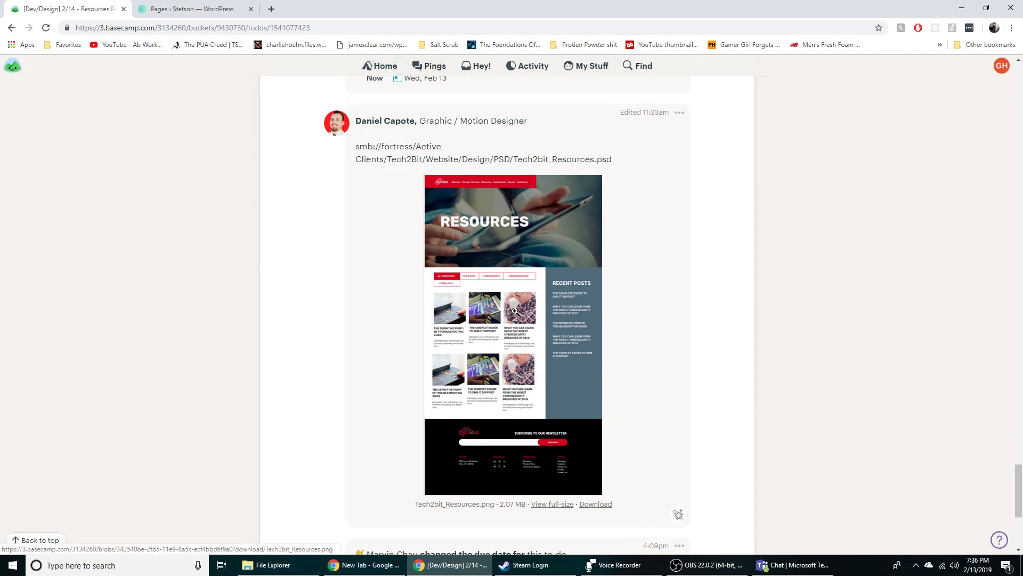
pyautogui.scroll(-1, 476, 236)
pyautogui.scroll(2, 488, 191)
pyautogui.scroll(-1, 521, 275)
pyautogui.click(219, 9)
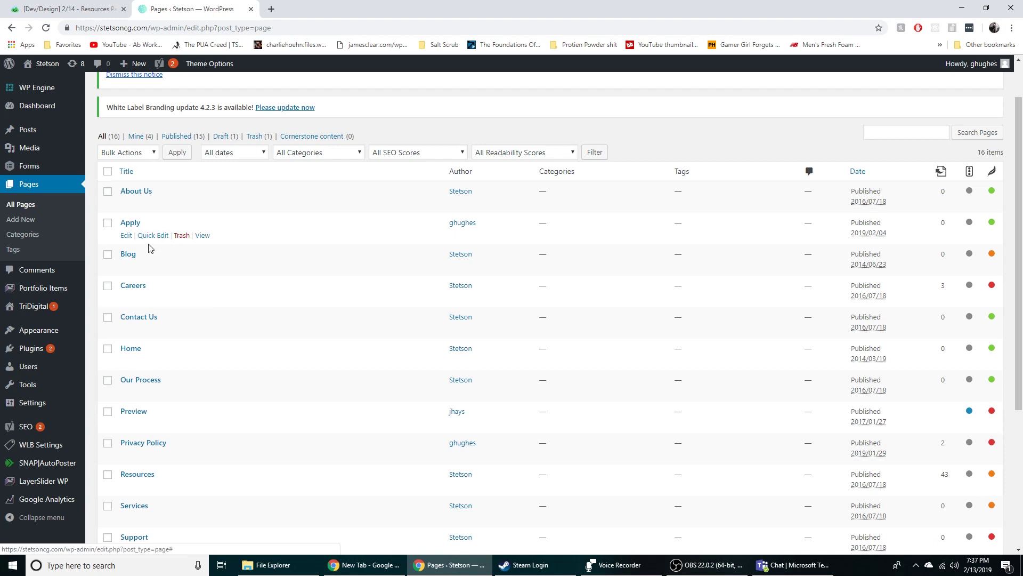
# Create a new Stetson page titled 'Test' and switch it to the Avia Layout Builder
pyautogui.click(36, 224)
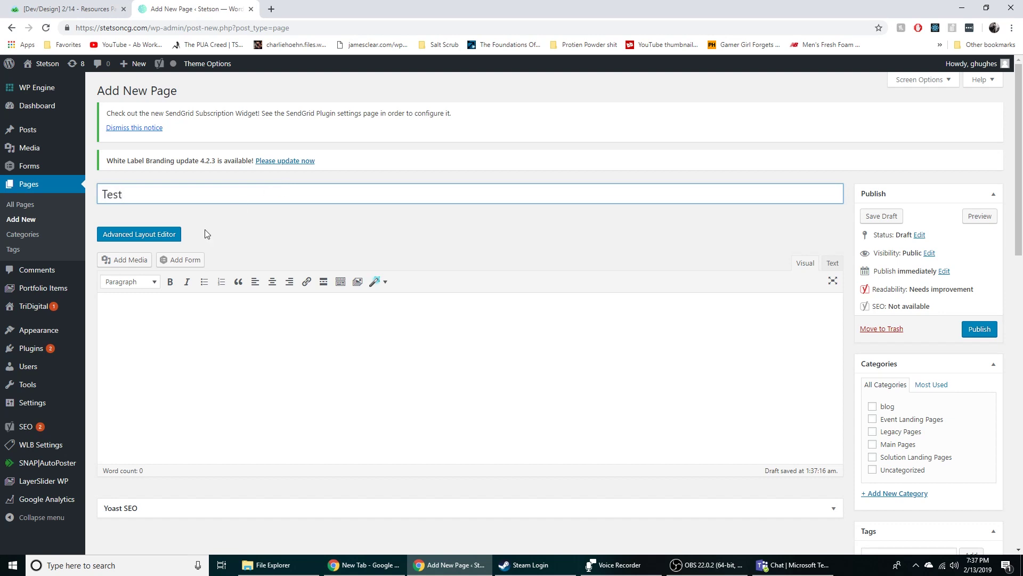
pyautogui.click(136, 236)
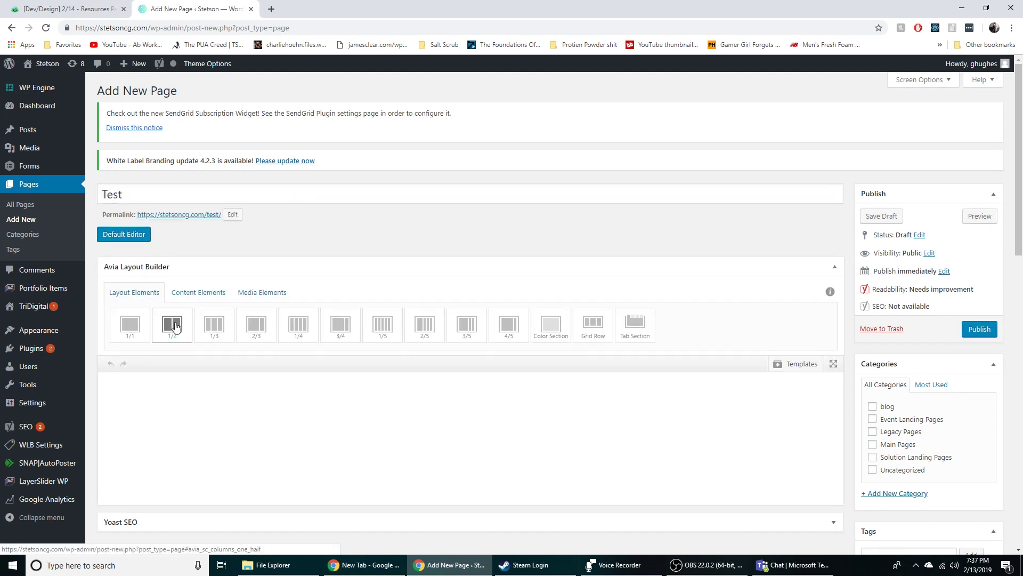
# Add a Color Section holding two columns resized to 1/2 width each
pyautogui.scroll(-1, 581, 297)
pyautogui.moveTo(554, 273); pyautogui.dragTo(486, 381)
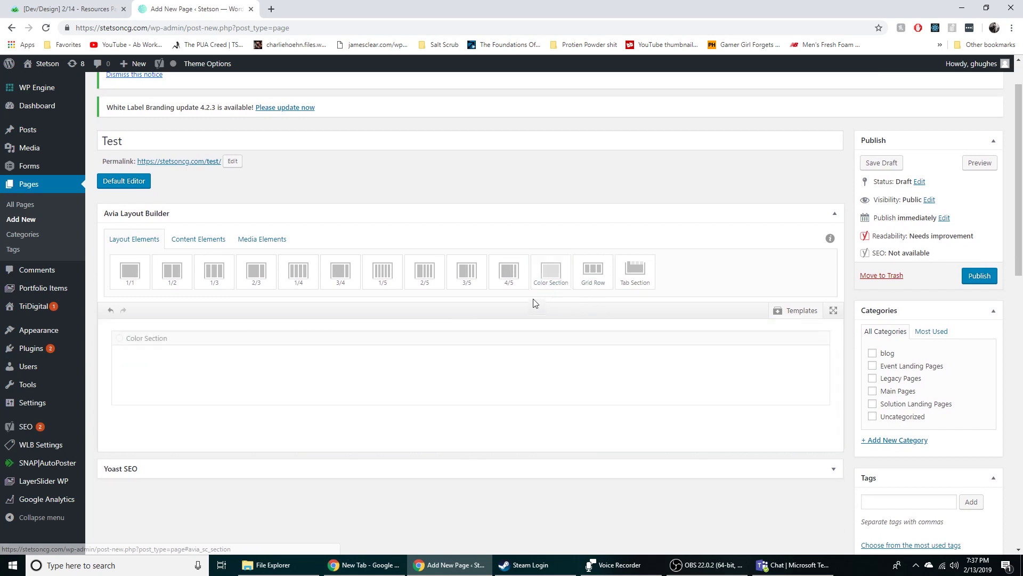
pyautogui.moveTo(115, 278); pyautogui.dragTo(133, 363)
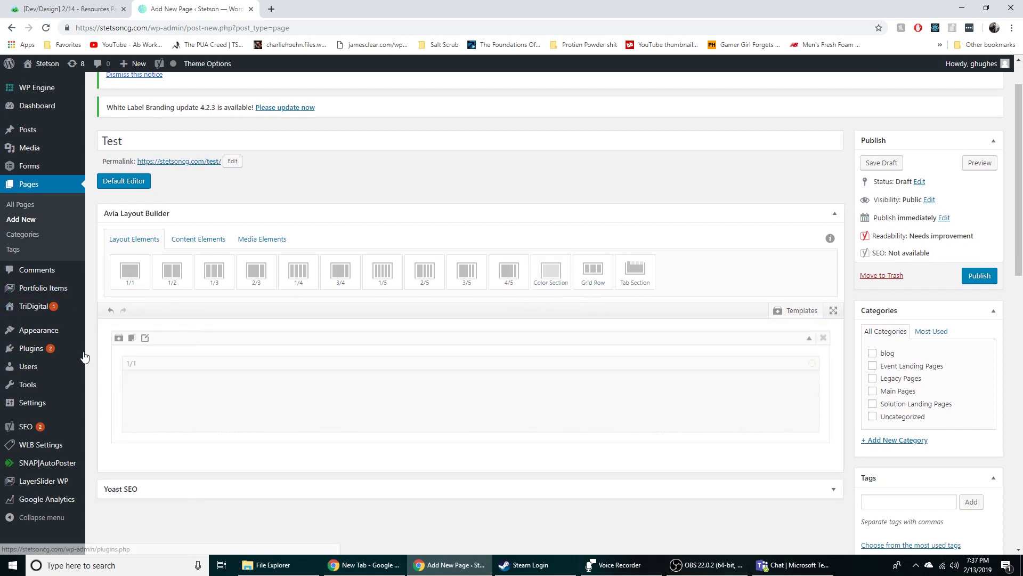
pyautogui.click(129, 365)
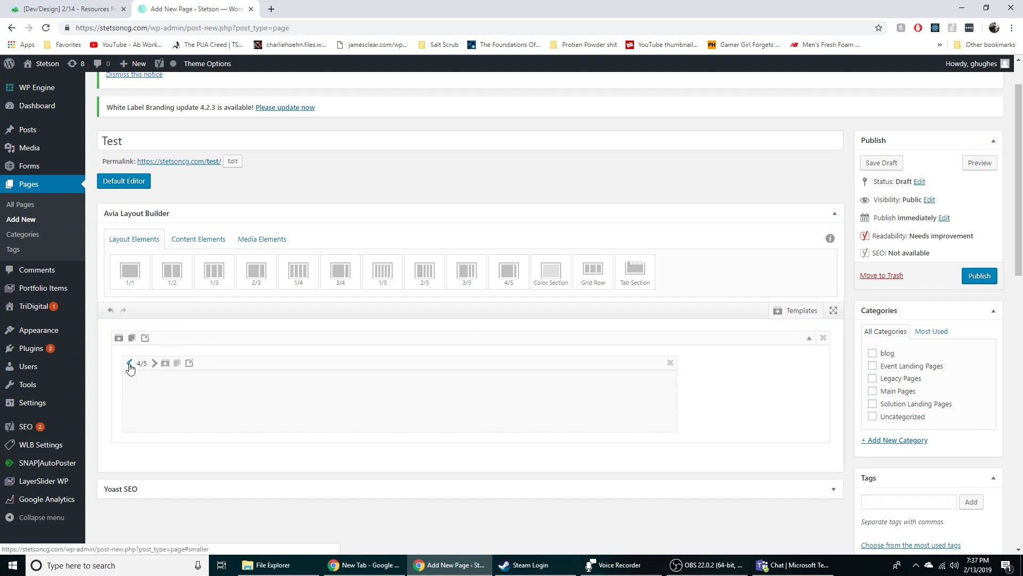
pyautogui.click(130, 365)
pyautogui.click(129, 365)
pyautogui.click(129, 365)
pyautogui.click(129, 365)
pyautogui.click(130, 365)
pyautogui.click(154, 363)
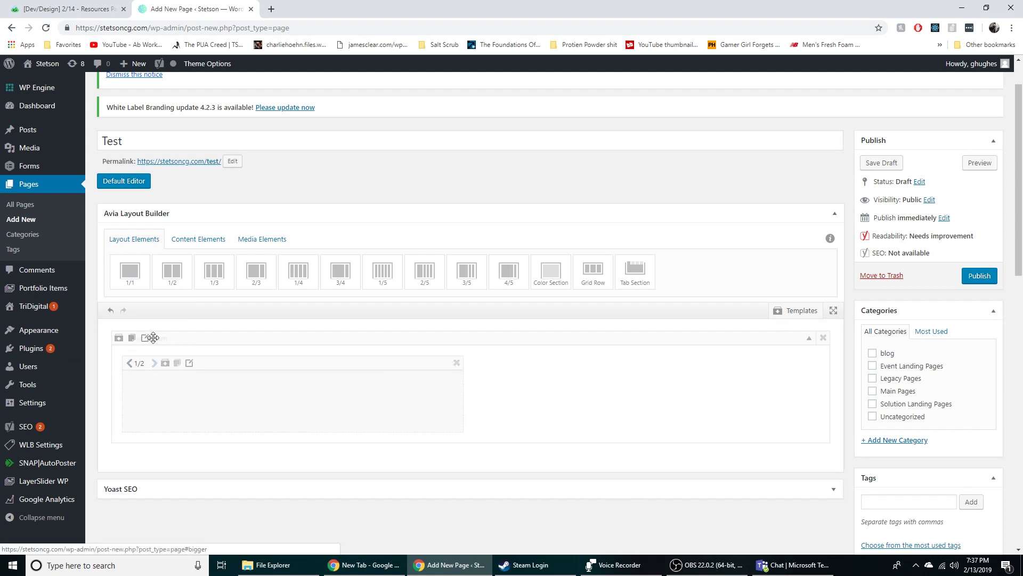
pyautogui.moveTo(131, 270); pyautogui.dragTo(578, 384)
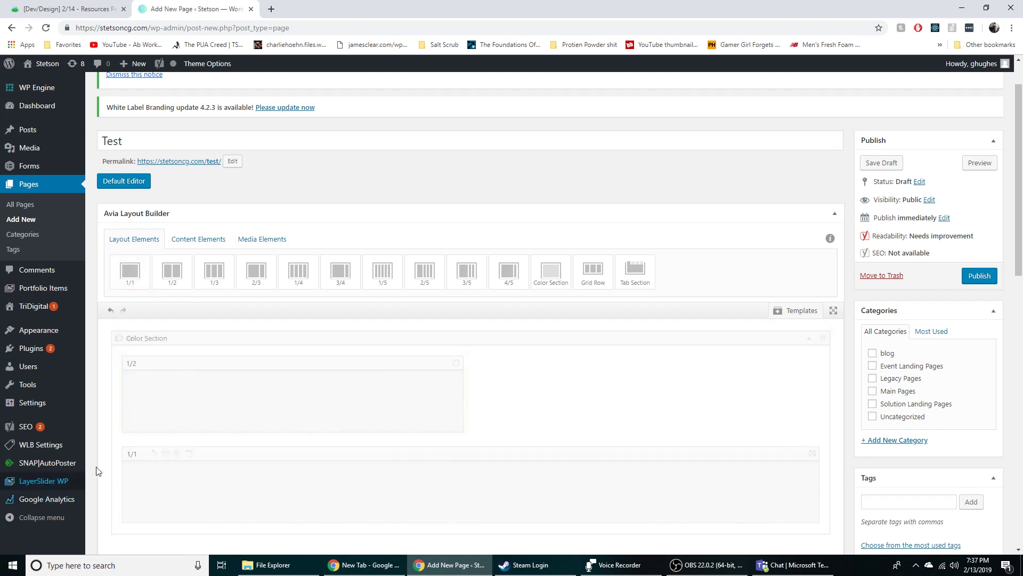
pyautogui.click(129, 453)
pyautogui.click(130, 453)
pyautogui.click(129, 453)
pyautogui.click(129, 454)
pyautogui.click(129, 454)
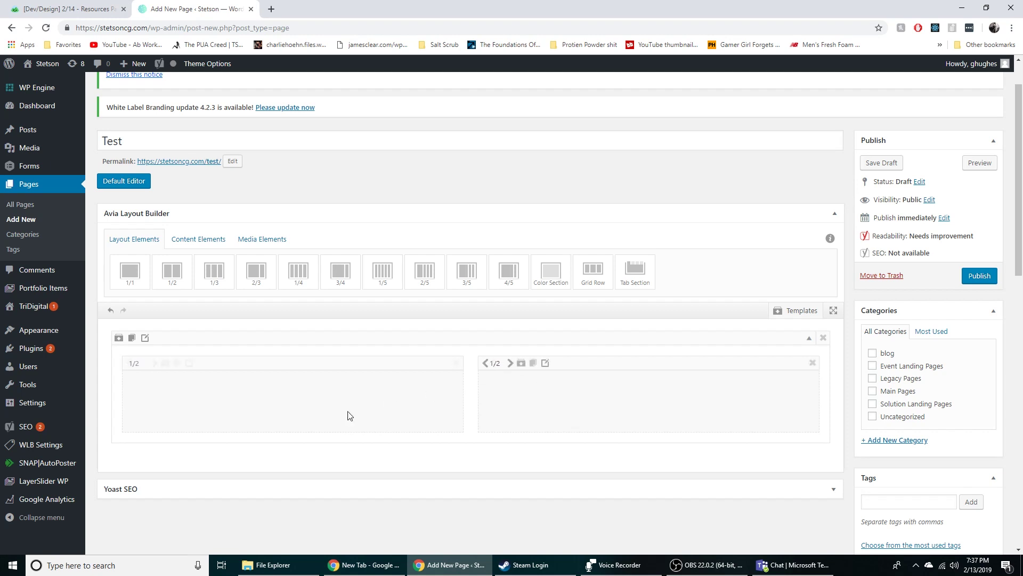
# Place a Text Block in the left column and an Image element in the right column
pyautogui.click(198, 240)
pyautogui.moveTo(130, 269); pyautogui.dragTo(235, 402)
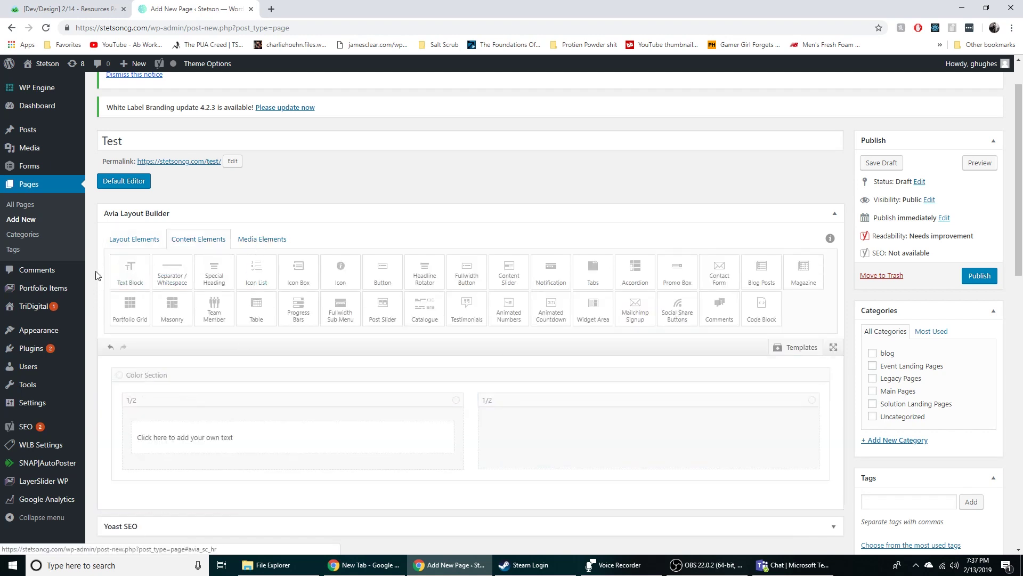
pyautogui.click(262, 238)
pyautogui.moveTo(130, 269); pyautogui.dragTo(485, 378)
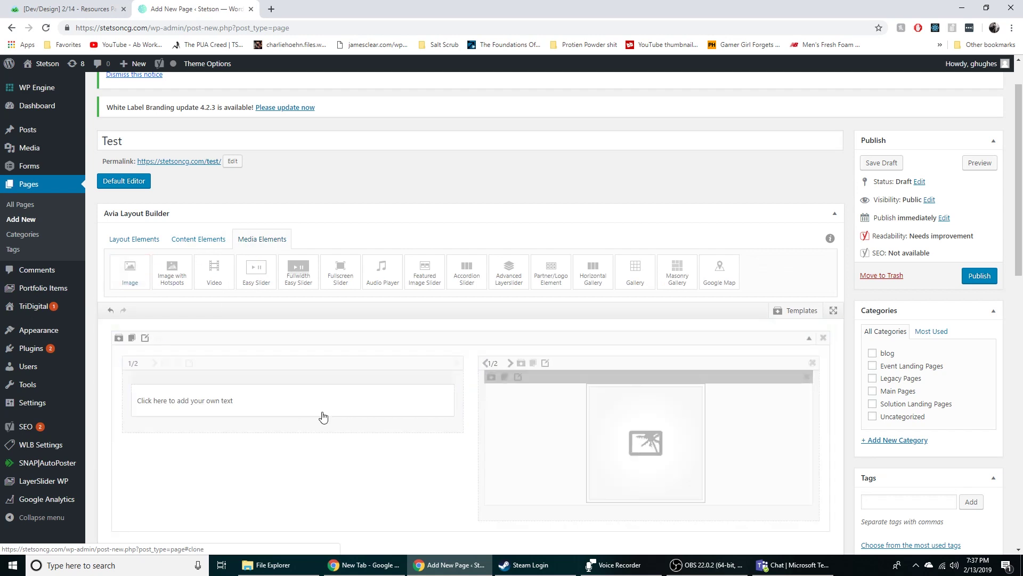
pyautogui.click(323, 416)
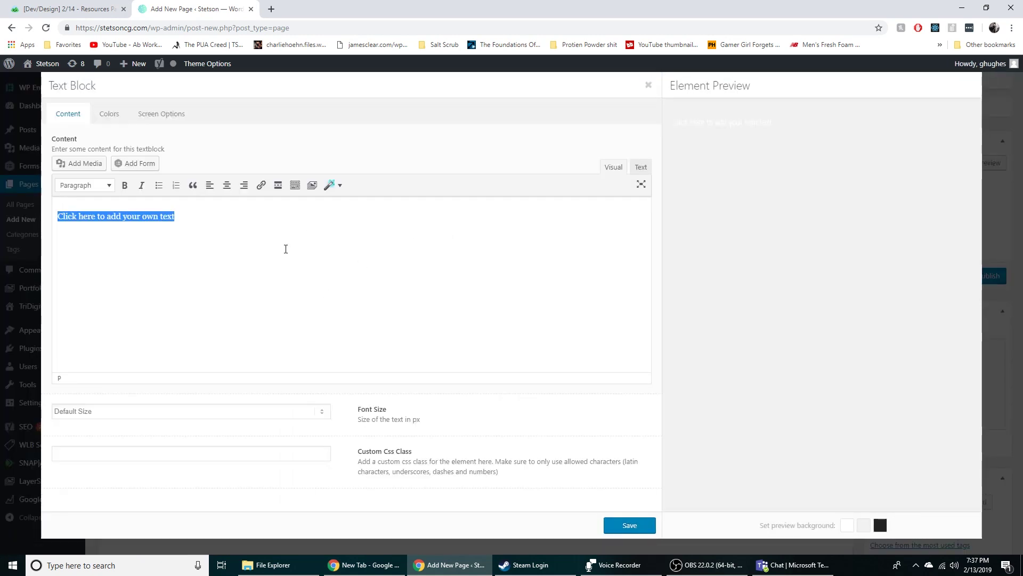
# Replace the text block's placeholder with 'Wordpress Teplateing test' and save it
pyautogui.write('Wordpress Te')
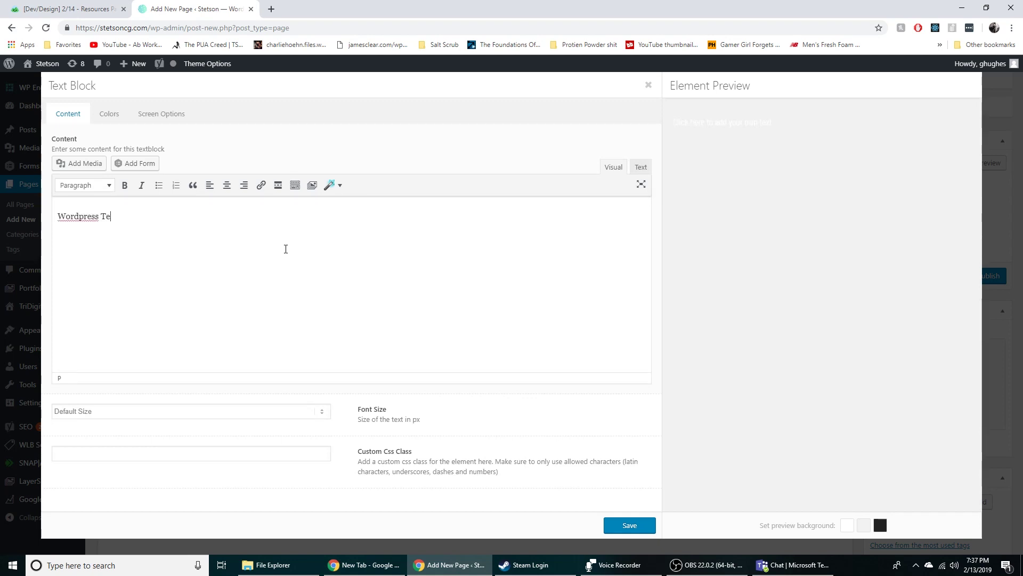
pyautogui.write('plateing test')
pyautogui.click(629, 525)
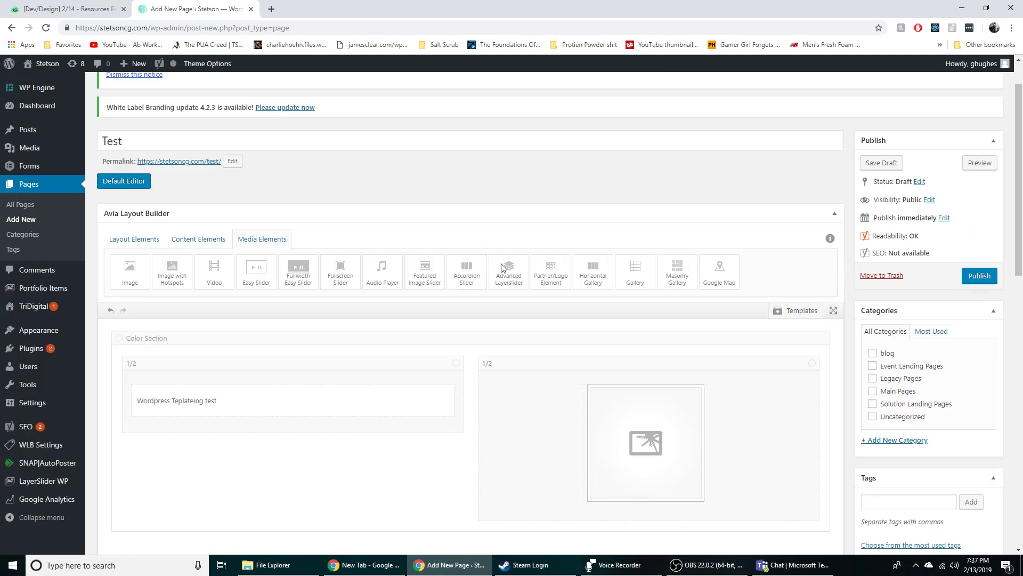
# Insert the hat-and-trench-coat photo from the Media Library at Full Size (237 × 356) and save
pyautogui.click(672, 409)
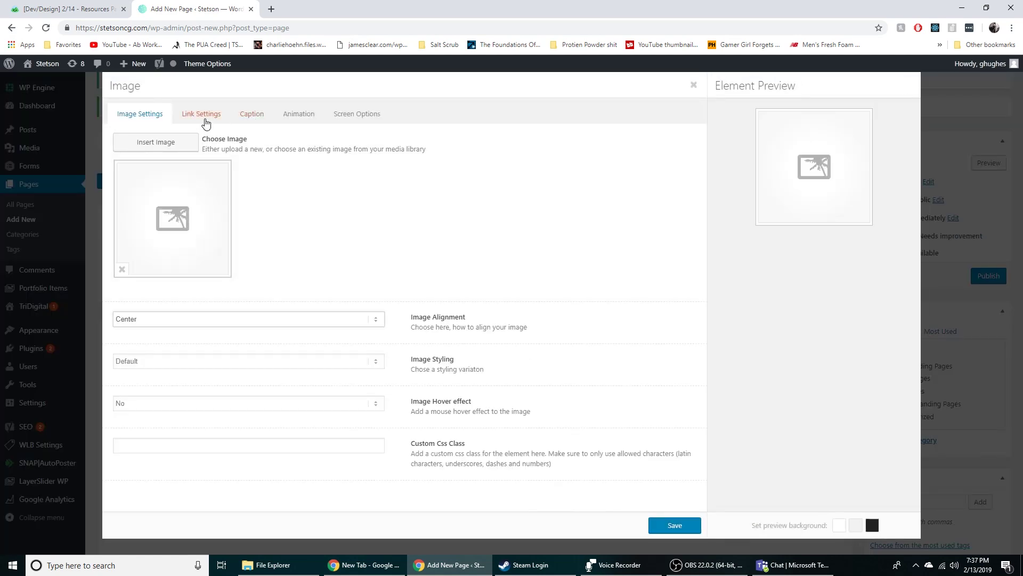
pyautogui.click(201, 115)
pyautogui.click(140, 114)
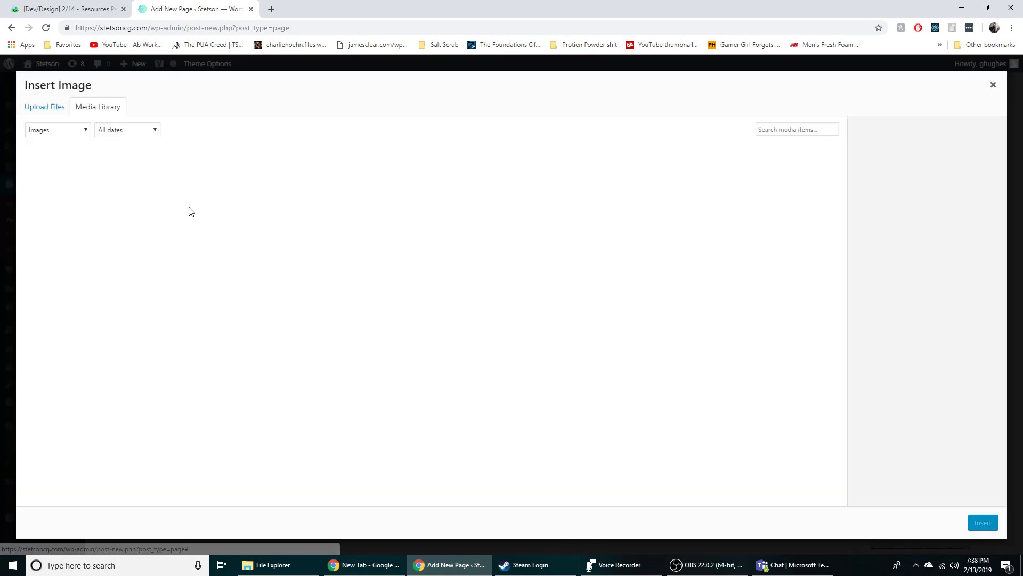
pyautogui.click(187, 209)
pyautogui.click(62, 109)
pyautogui.click(98, 108)
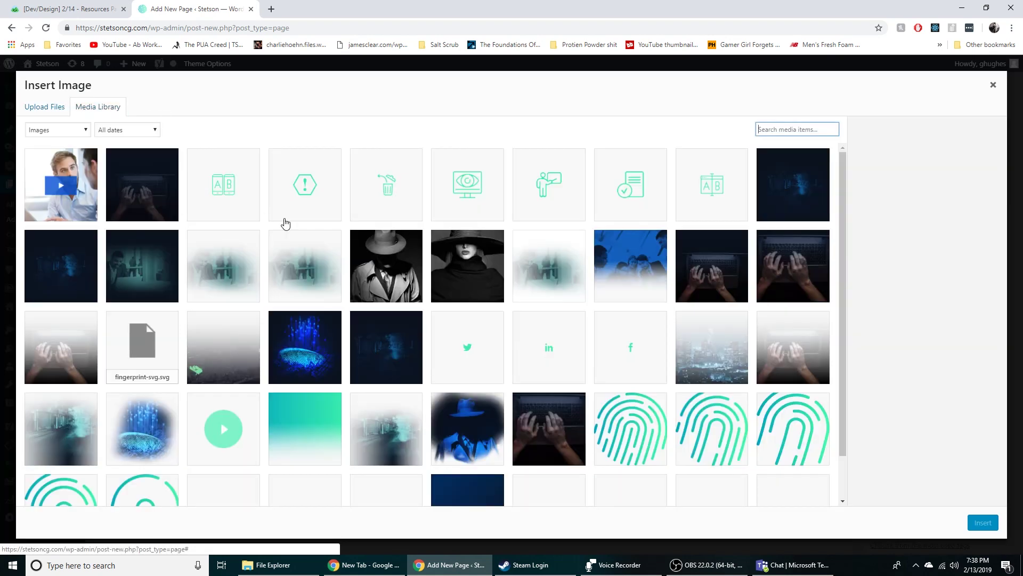
pyautogui.click(223, 184)
pyautogui.click(386, 266)
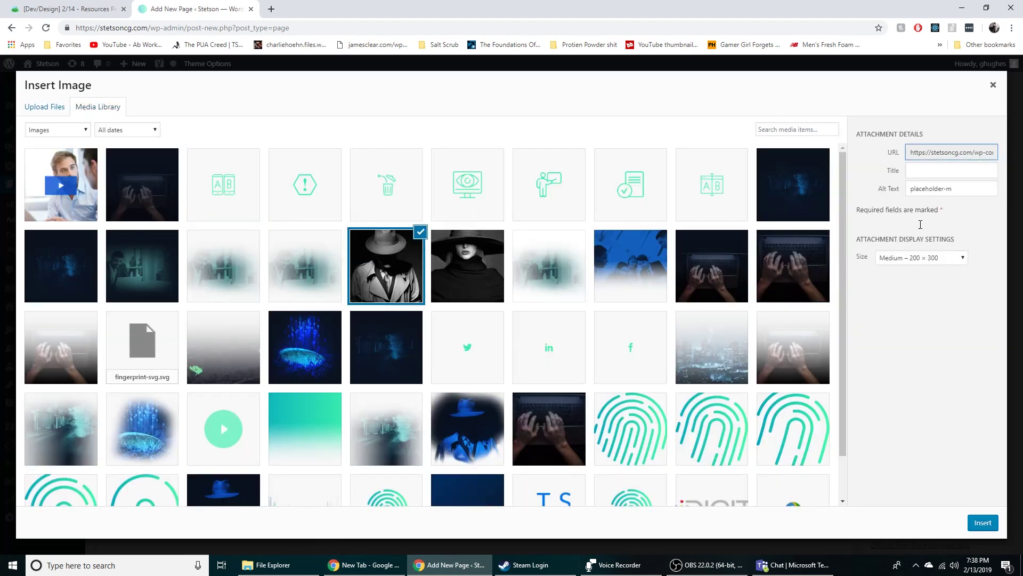
pyautogui.click(952, 257)
pyautogui.click(922, 300)
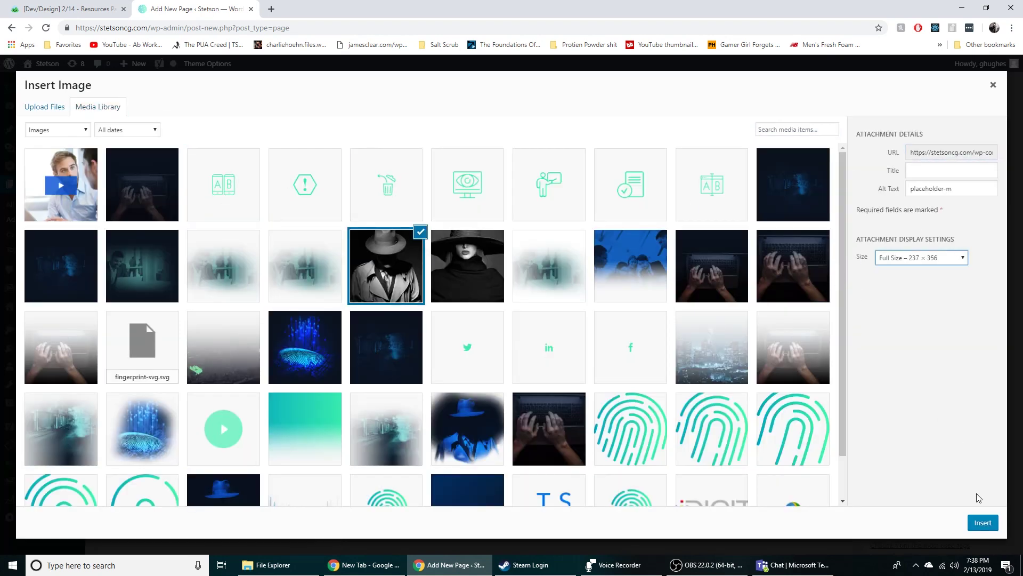
pyautogui.click(986, 523)
pyautogui.click(656, 528)
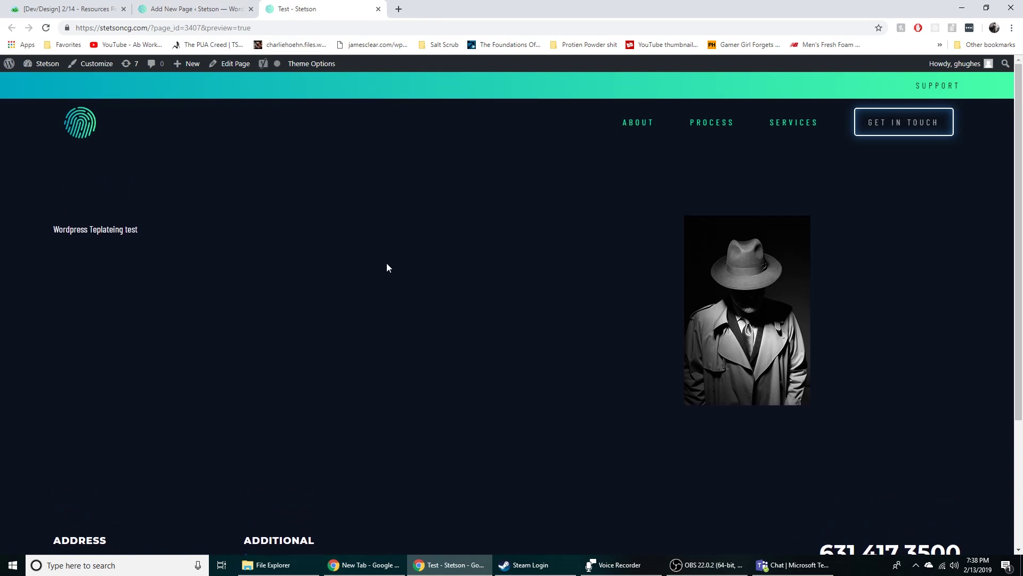
# Review the Test page preview showing the text block and photo
pyautogui.moveTo(119, 229); pyautogui.dragTo(592, 269)
pyautogui.click(733, 258)
pyautogui.scroll(-3, 602, 210)
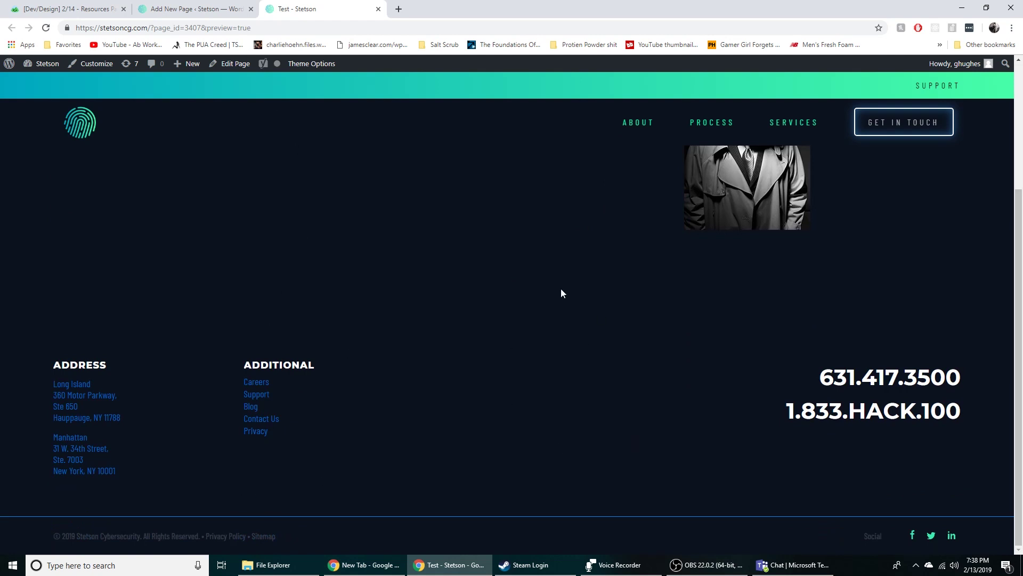
pyautogui.scroll(3, 561, 289)
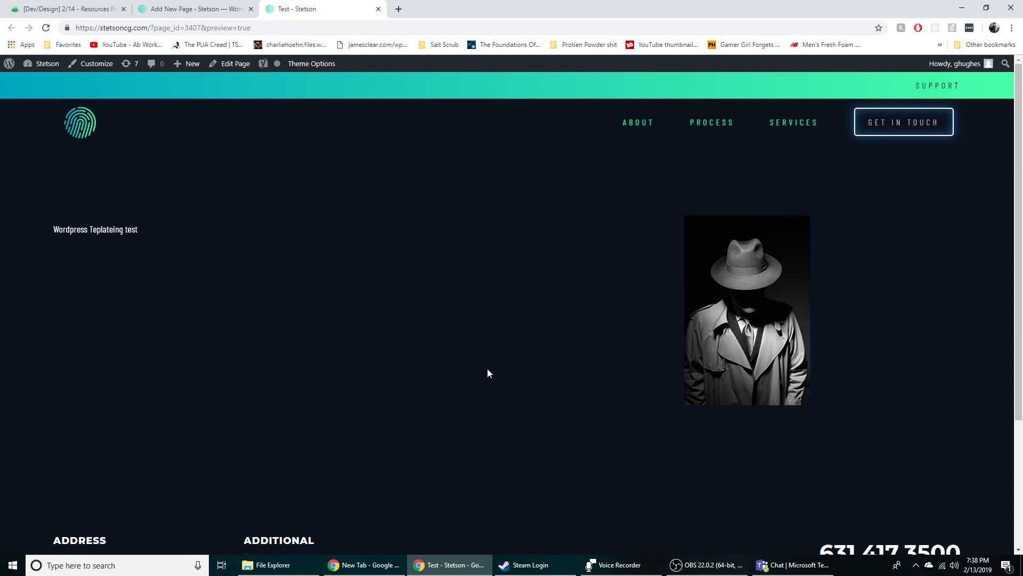
# Open Appearance > Editor, leaving the unsaved page, to show TriDigital's style.css
pyautogui.click(200, 9)
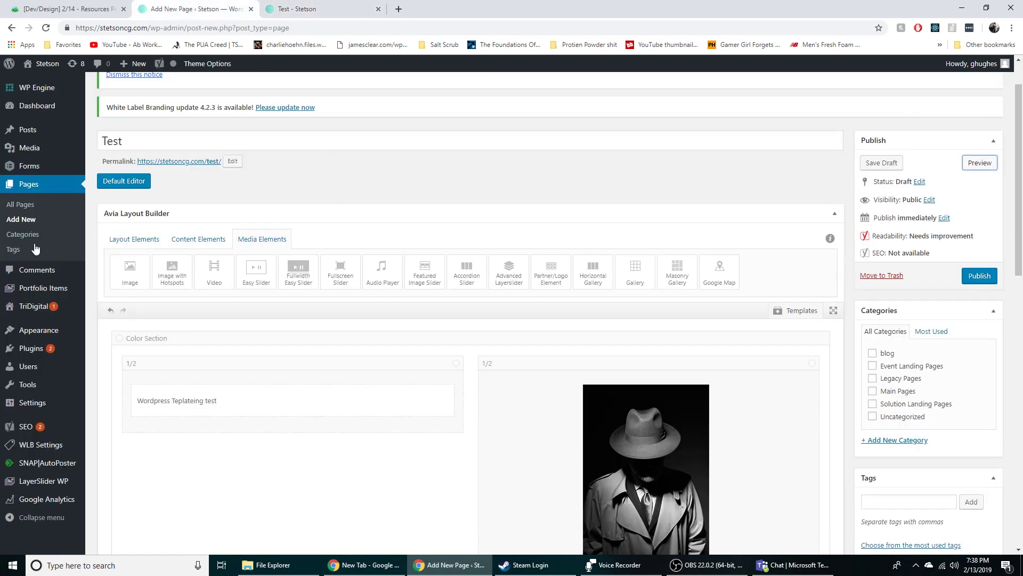
pyautogui.moveTo(61, 339)
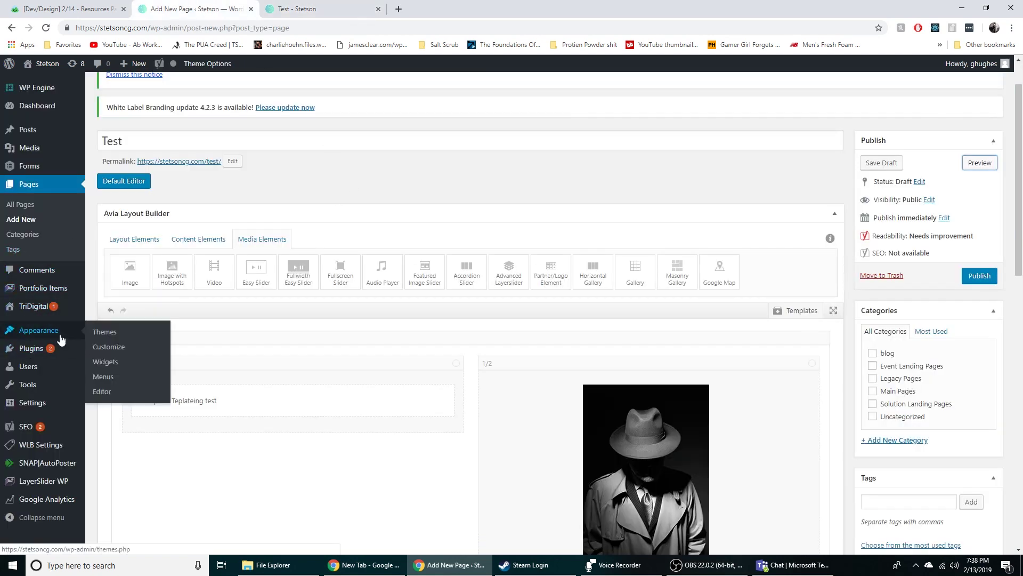
pyautogui.click(102, 398)
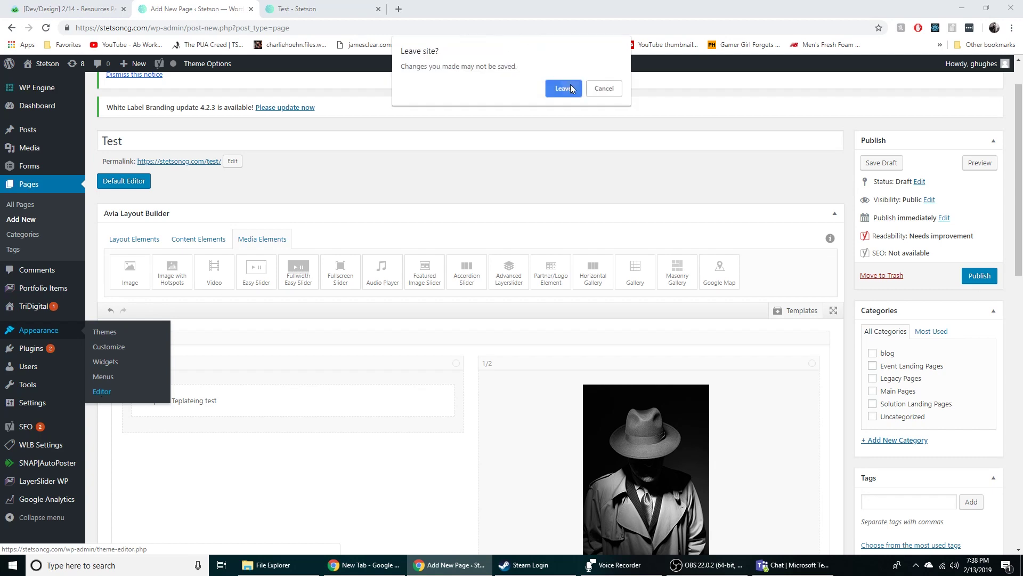
pyautogui.click(570, 89)
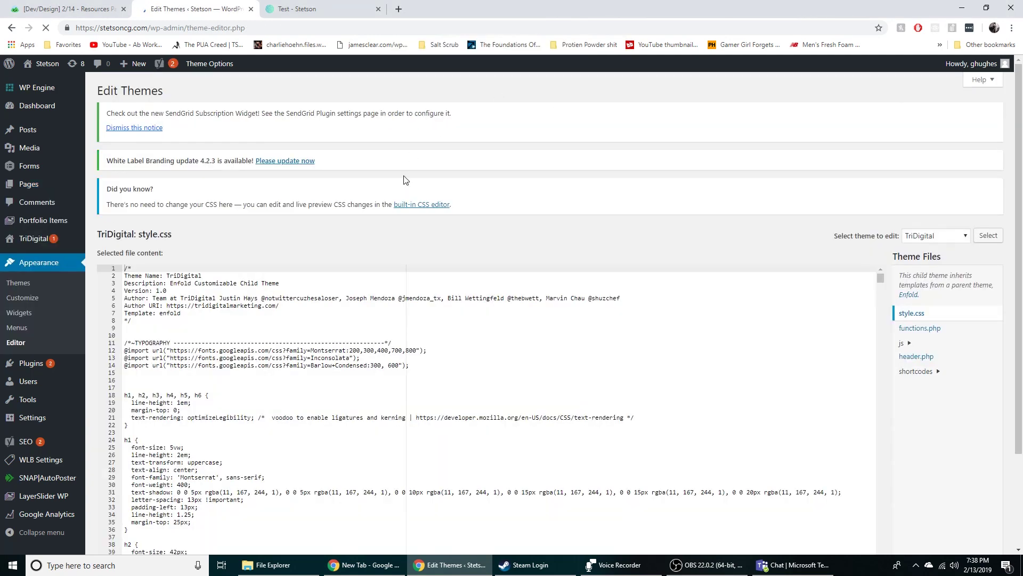
pyautogui.scroll(-2, 460, 185)
pyautogui.scroll(-17, 461, 185)
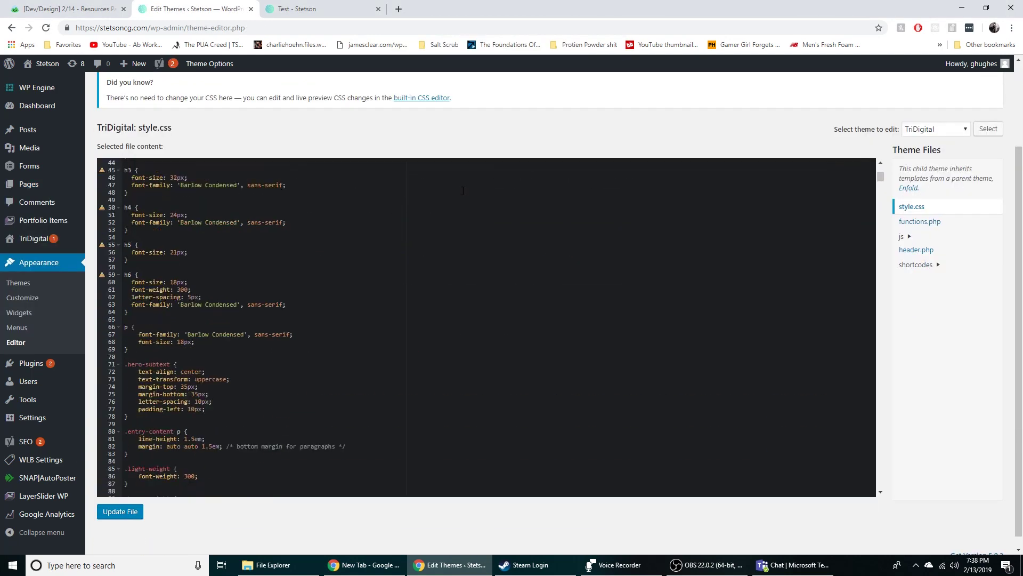
pyautogui.scroll(-9, 325, 199)
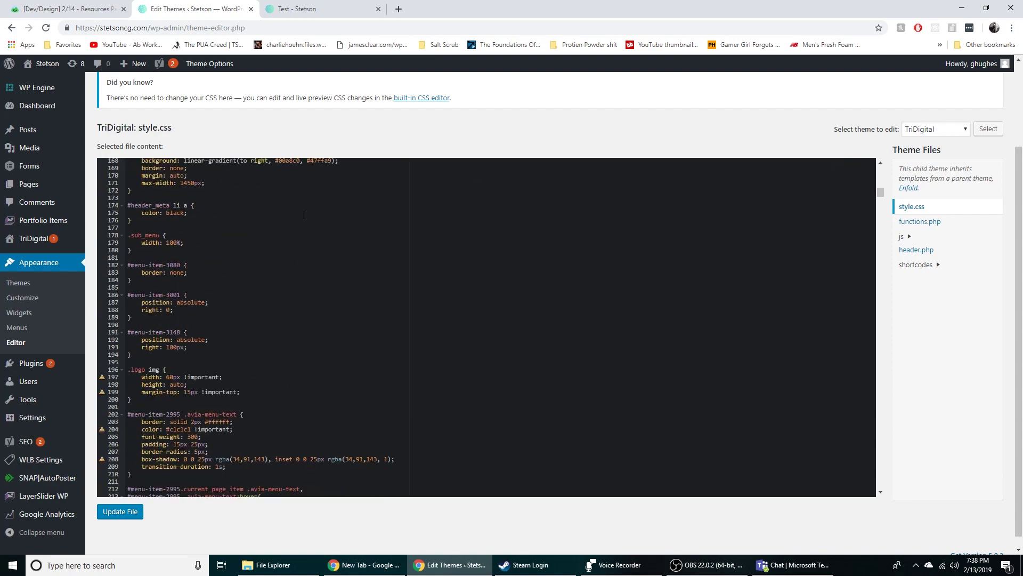
pyautogui.scroll(-5, 304, 215)
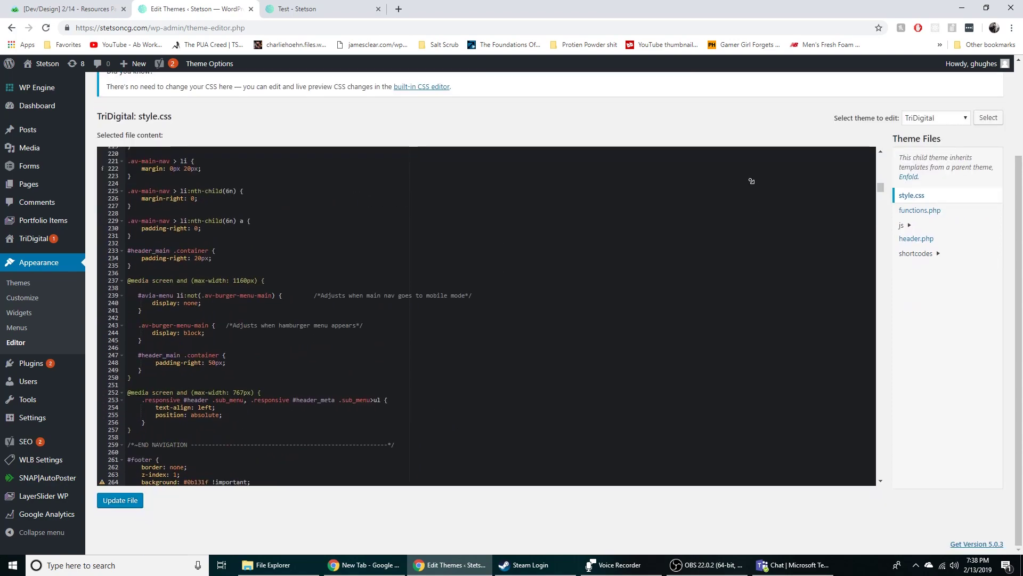
pyautogui.moveTo(881, 187); pyautogui.dragTo(897, 165)
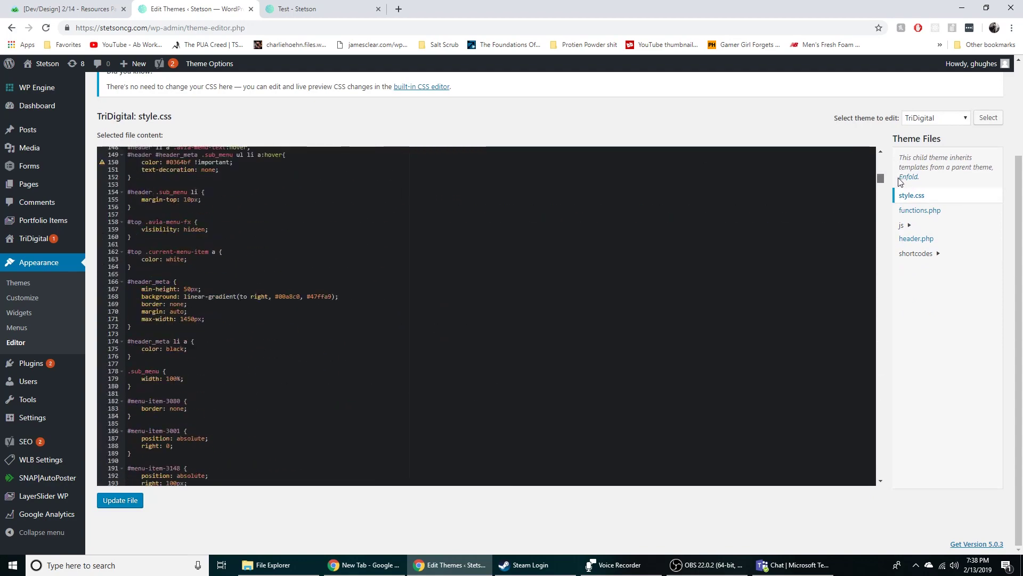
pyautogui.scroll(-20, 562, 282)
pyautogui.scroll(20, 562, 282)
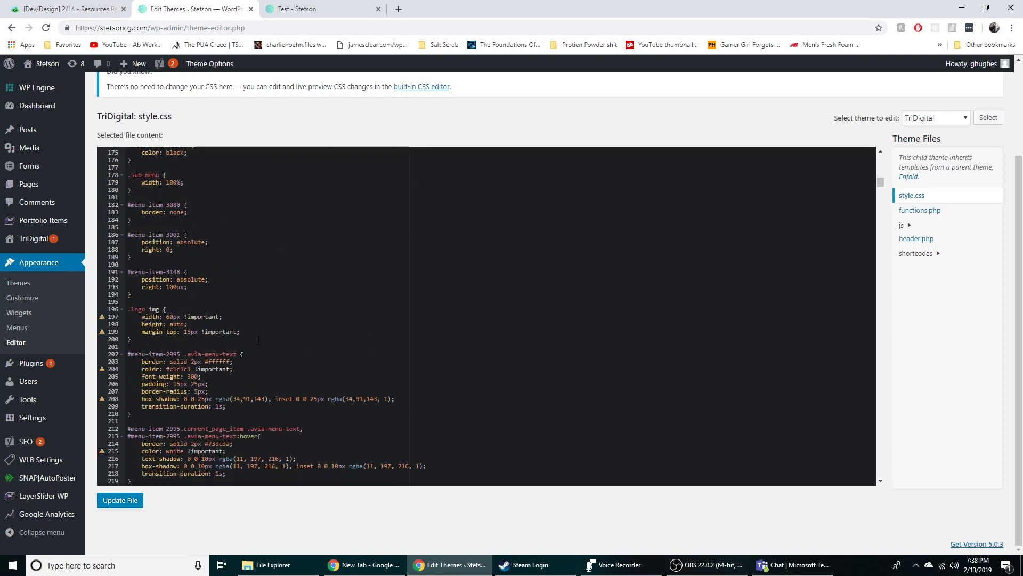
pyautogui.scroll(18, 259, 340)
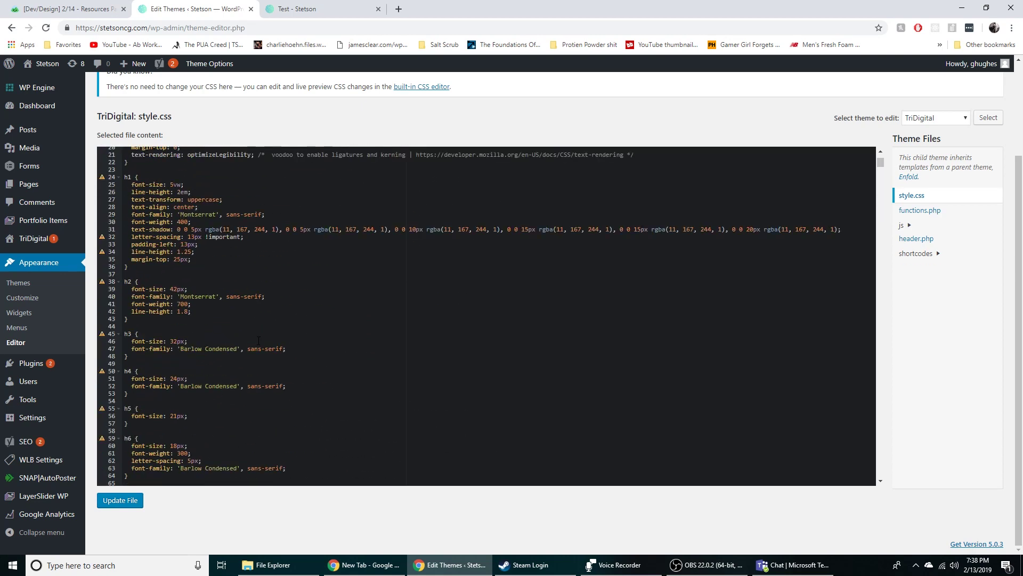
pyautogui.scroll(5, 259, 340)
pyautogui.scroll(-5, 299, 216)
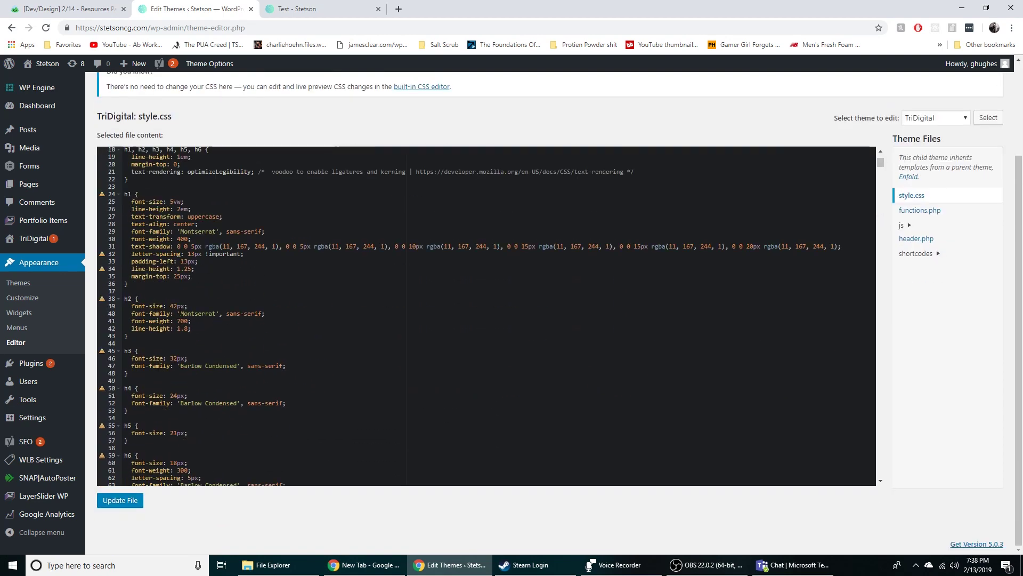
pyautogui.scroll(3, 298, 320)
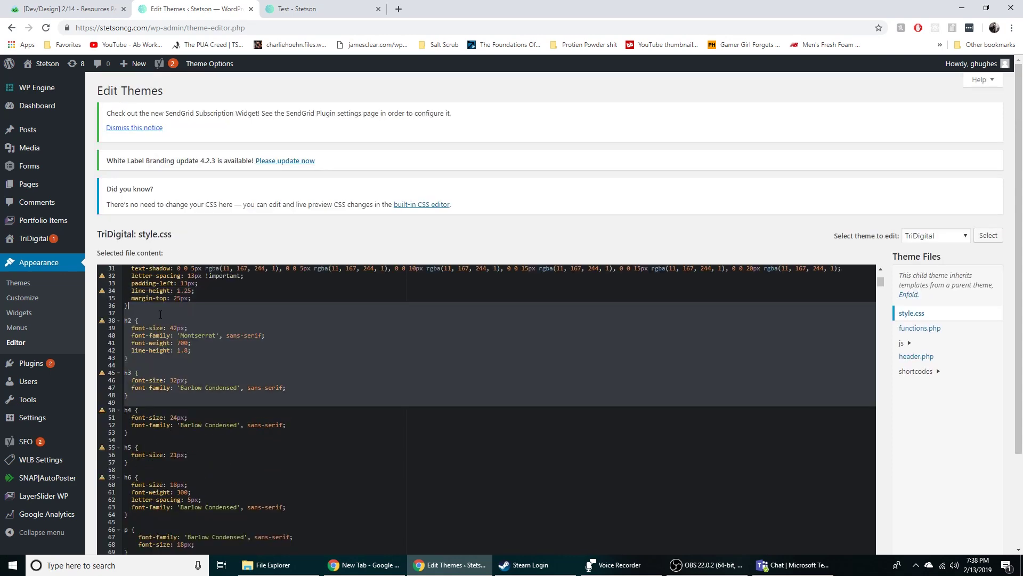
pyautogui.click(137, 380)
pyautogui.scroll(-3, 146, 447)
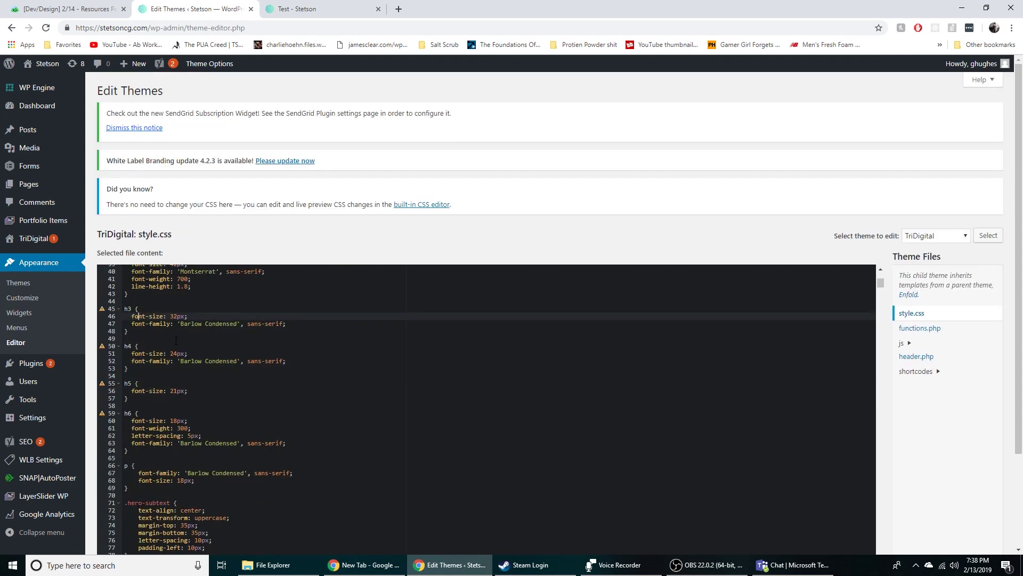
pyautogui.scroll(-3, 177, 340)
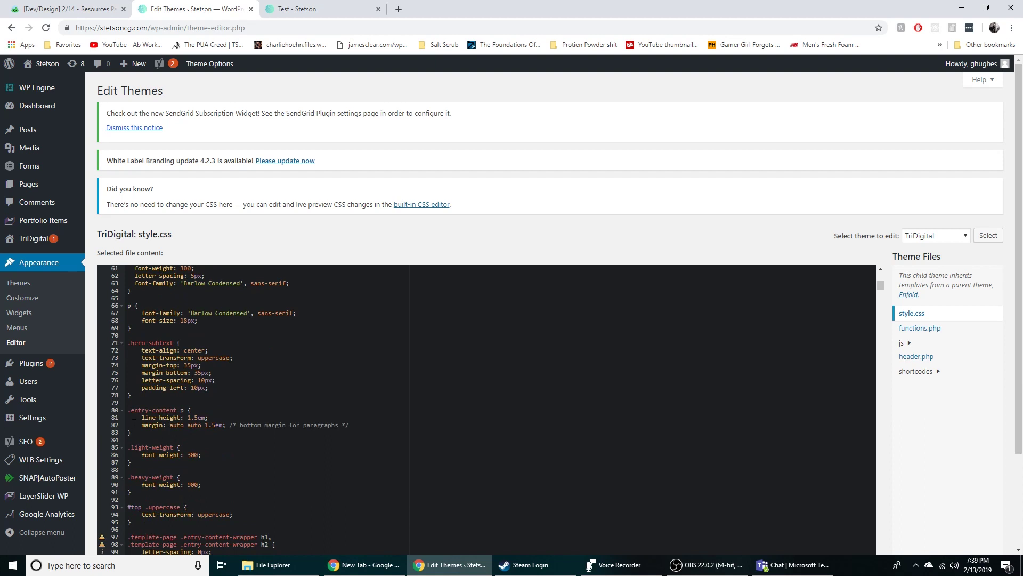
pyautogui.click(190, 456)
pyautogui.click(179, 485)
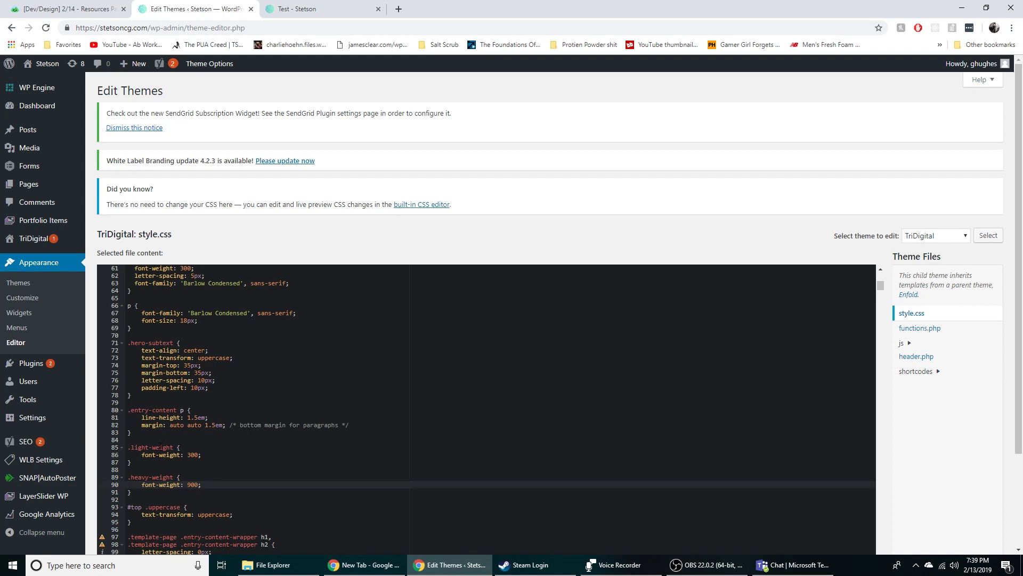
pyautogui.scroll(-1, 170, 450)
pyautogui.scroll(-4, 153, 409)
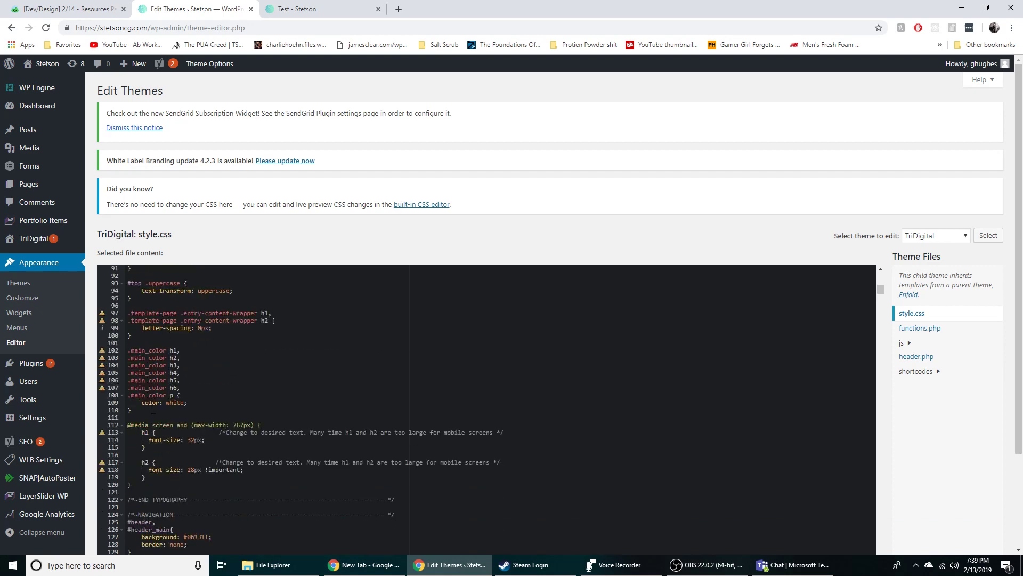
pyautogui.scroll(-6, 176, 396)
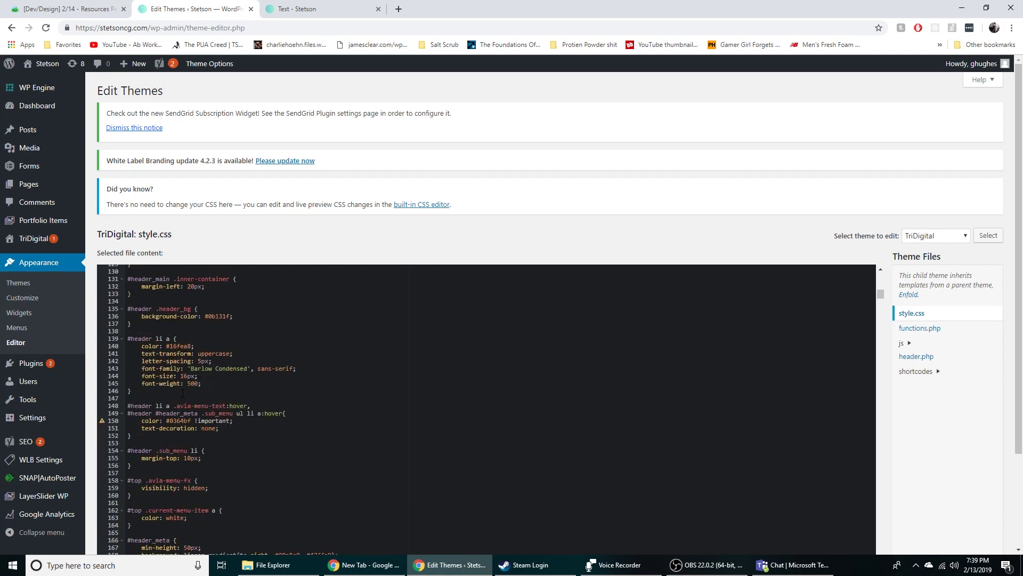
pyautogui.scroll(1, 170, 404)
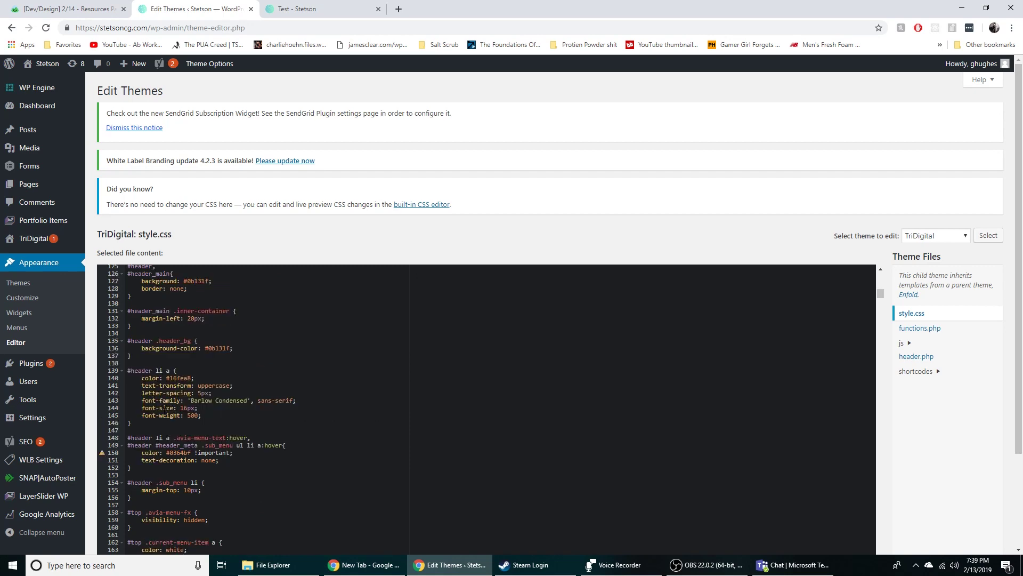
pyautogui.scroll(-1, 164, 406)
pyautogui.scroll(5, 170, 401)
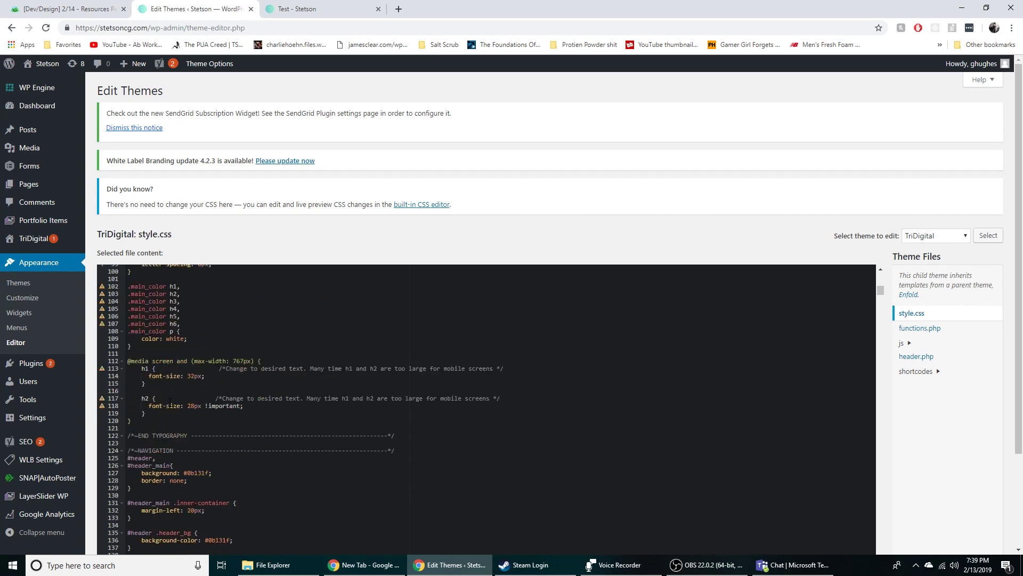
pyautogui.scroll(-18, 170, 401)
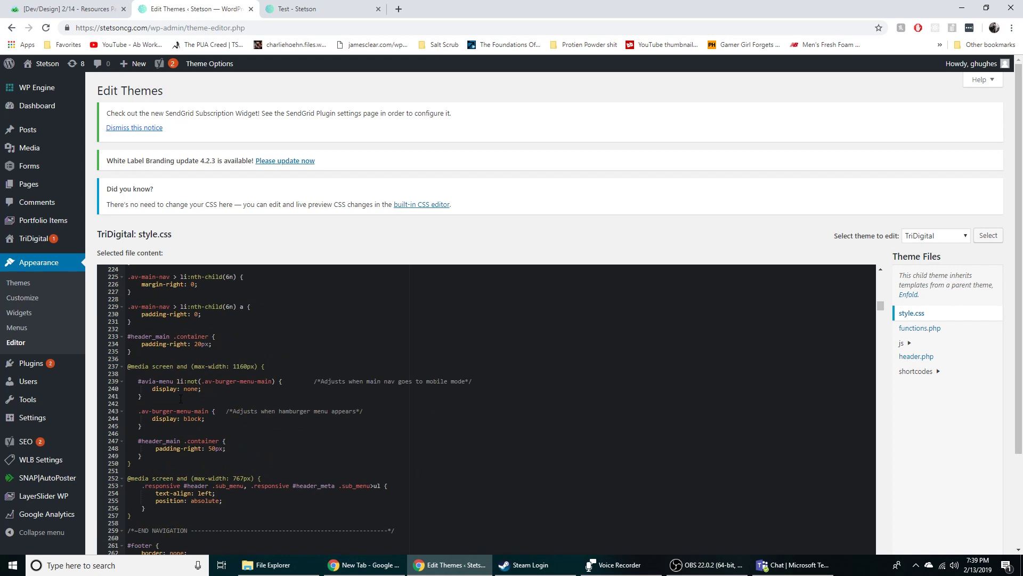
pyautogui.scroll(-7, 180, 399)
pyautogui.scroll(-20, 181, 397)
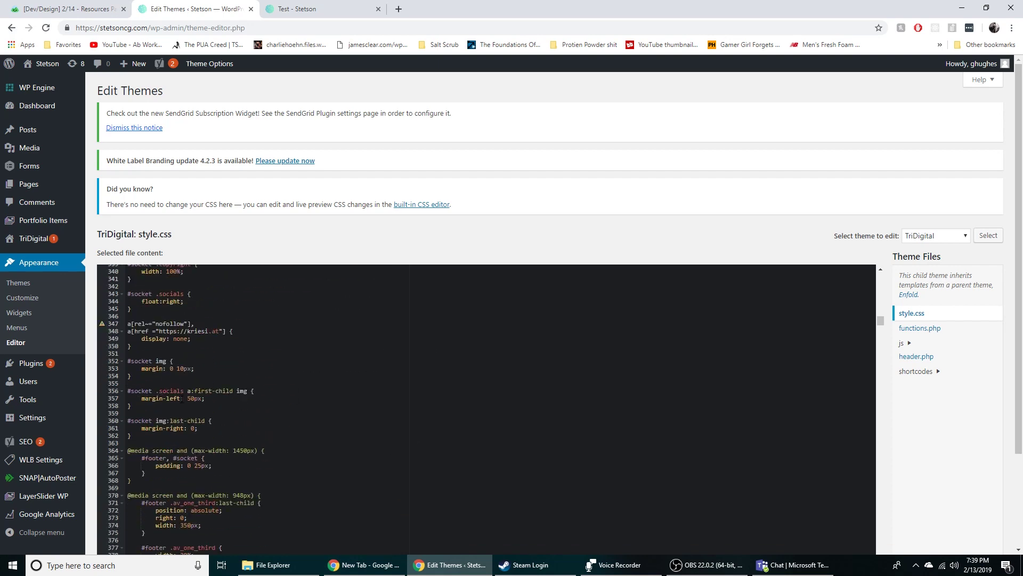
pyautogui.scroll(-19, 518, 354)
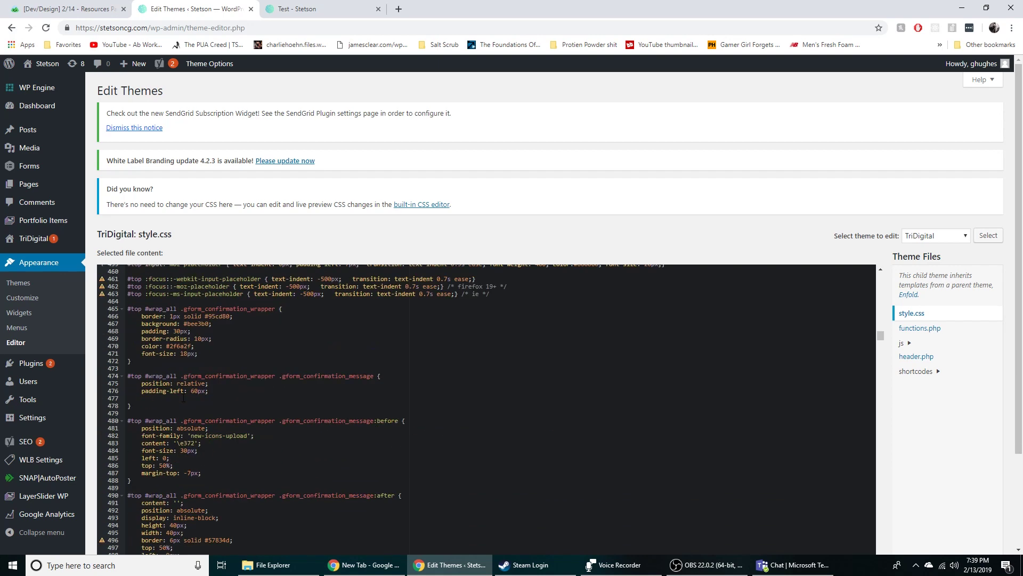
pyautogui.scroll(-7, 517, 354)
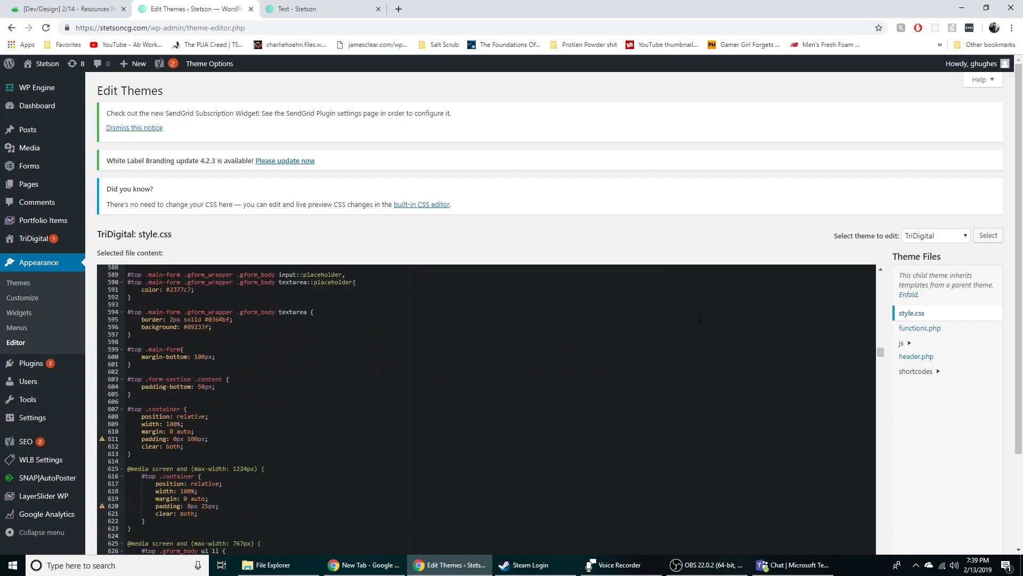
pyautogui.scroll(-2, 901, 277)
# Scroll to the end of style.css, then bring up the 'Test - Stetson' page preview
pyautogui.moveTo(882, 257); pyautogui.dragTo(882, 454)
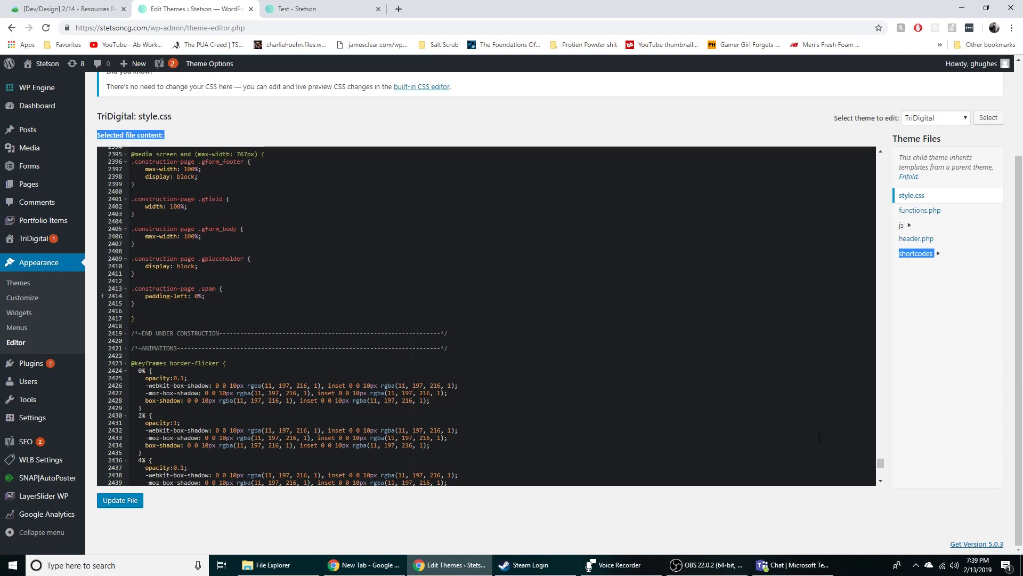
pyautogui.scroll(-2, 695, 444)
pyautogui.scroll(-3, 485, 360)
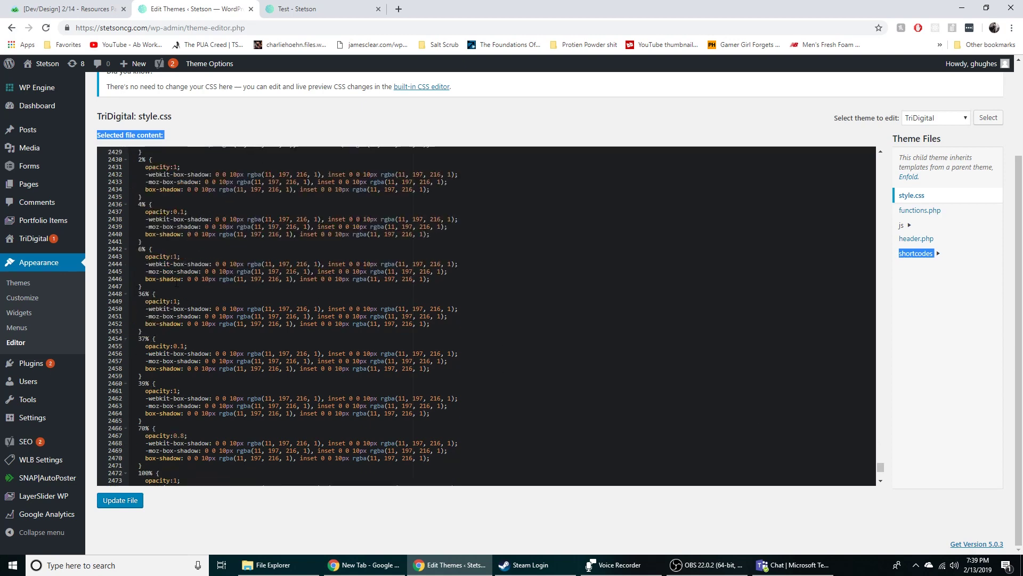
pyautogui.scroll(-4, 176, 283)
pyautogui.scroll(-2, 318, 420)
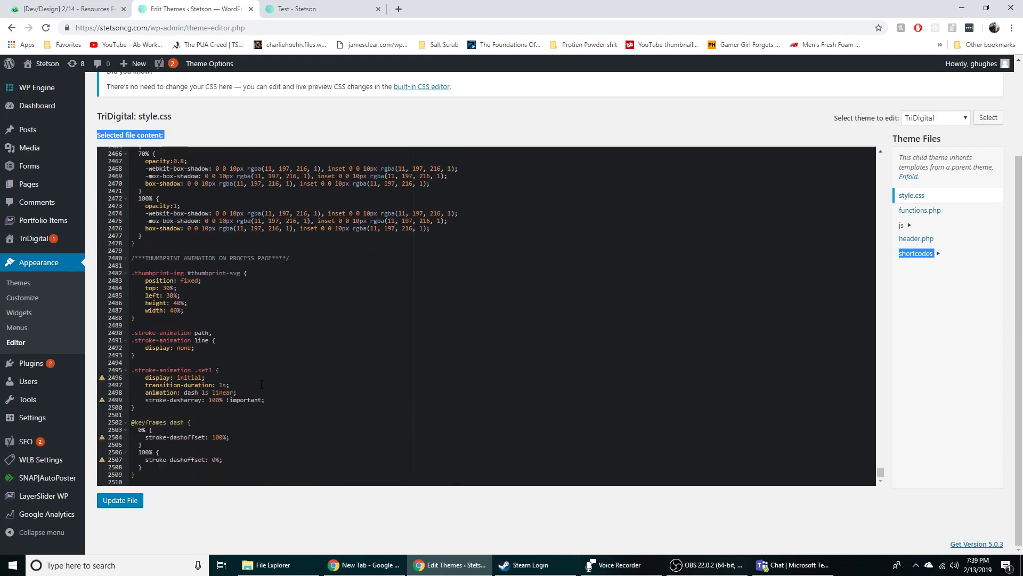
pyautogui.click(312, 11)
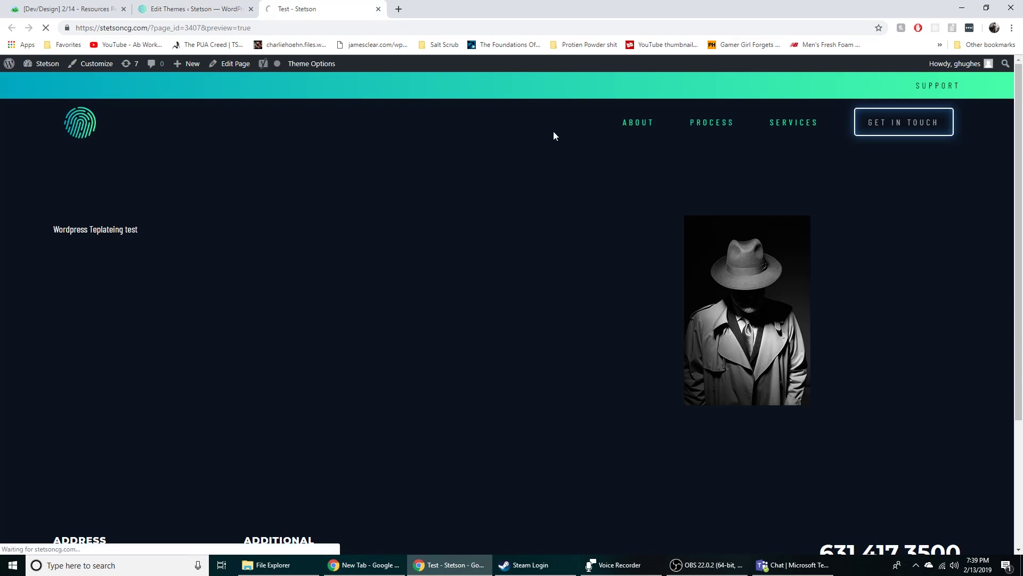
# Scroll the live Our Process page down to its footer
pyautogui.scroll(-4, 473, 190)
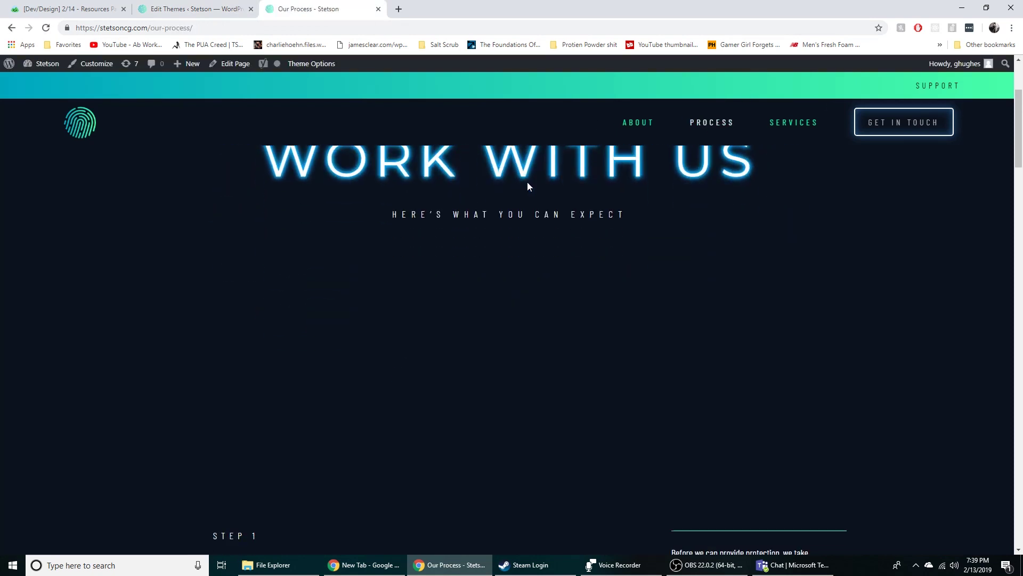
pyautogui.scroll(-5, 528, 186)
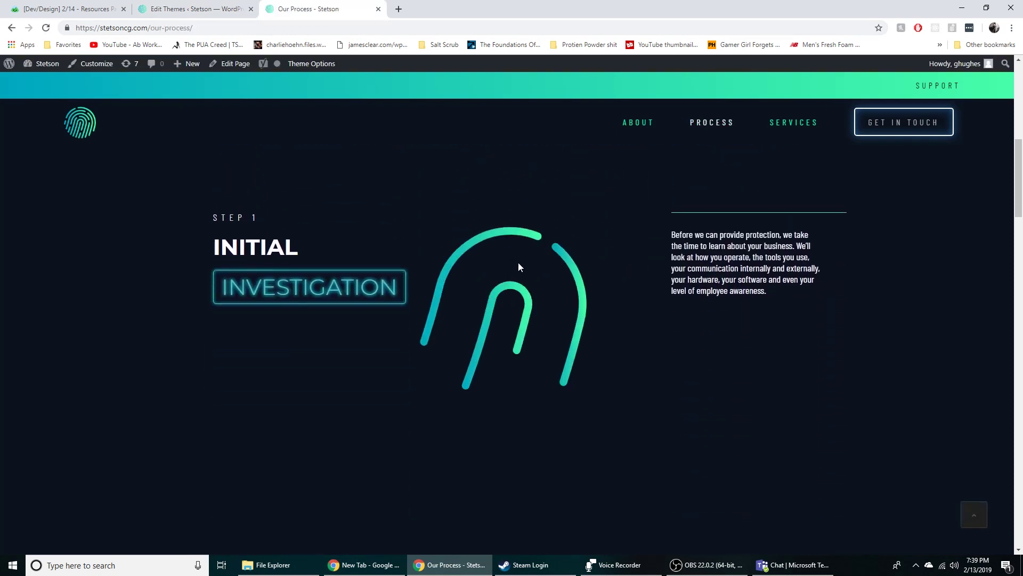
pyautogui.scroll(-5, 523, 270)
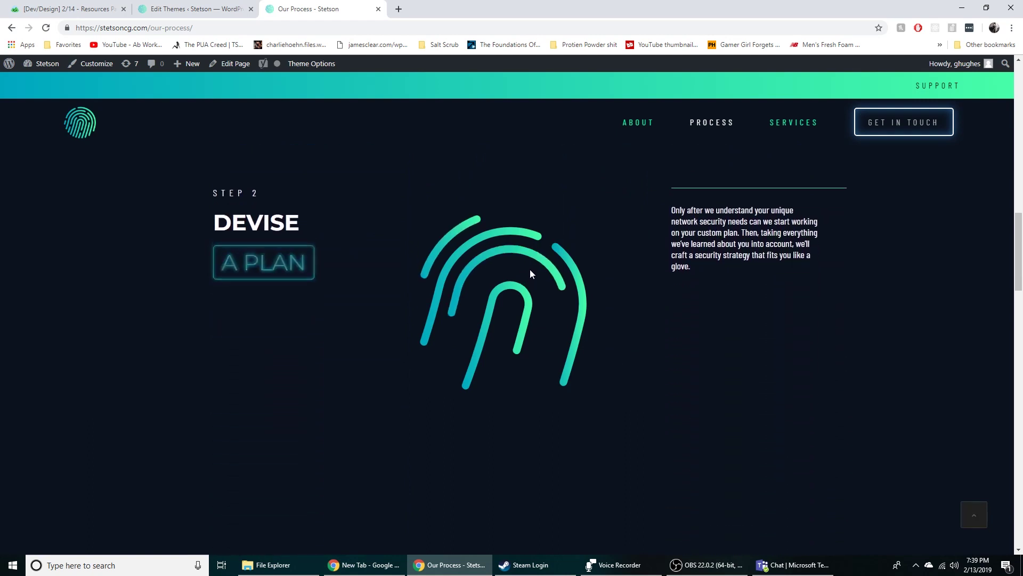
pyautogui.scroll(-5, 531, 273)
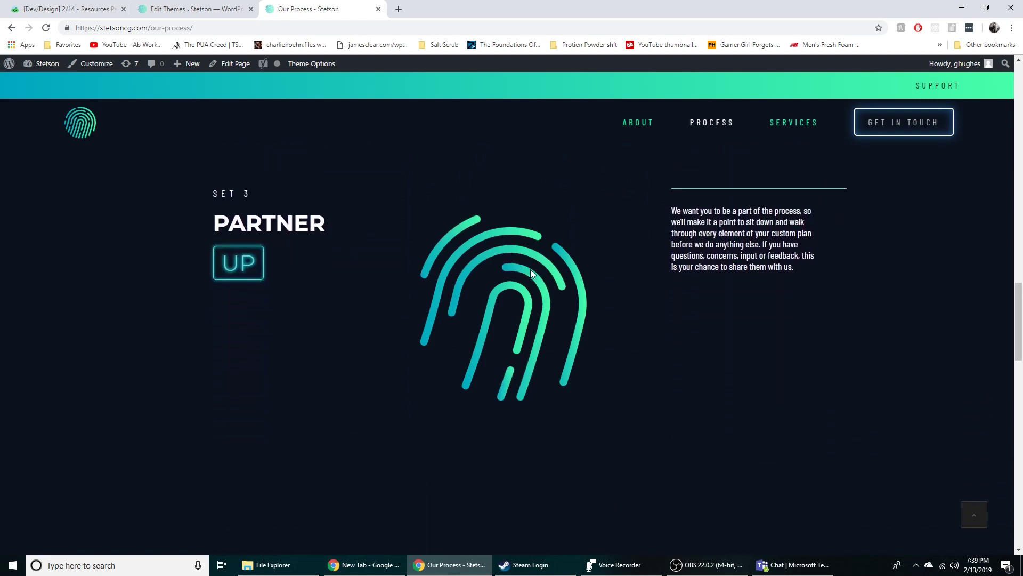
pyautogui.scroll(-5, 530, 270)
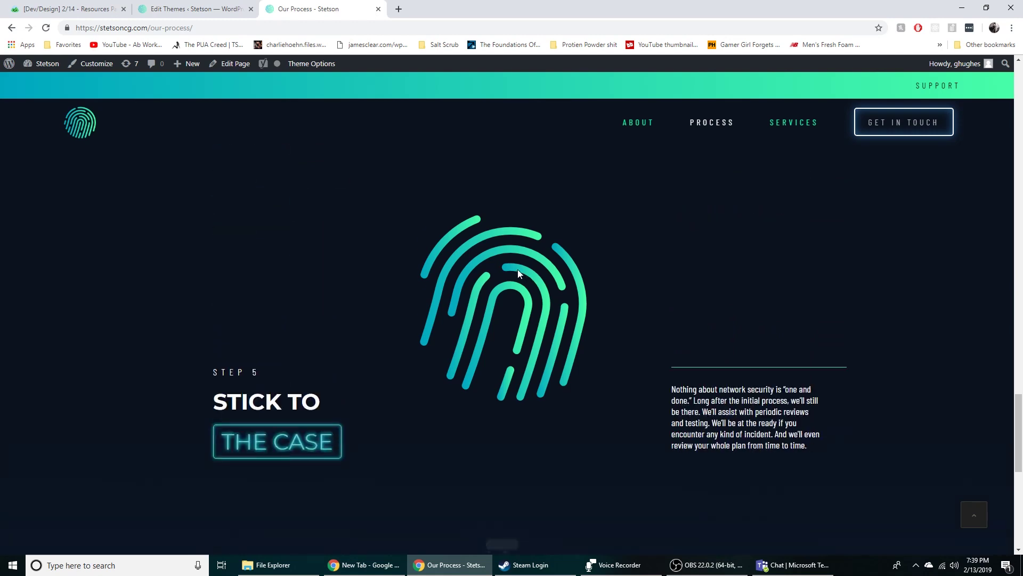
pyautogui.scroll(-5, 516, 261)
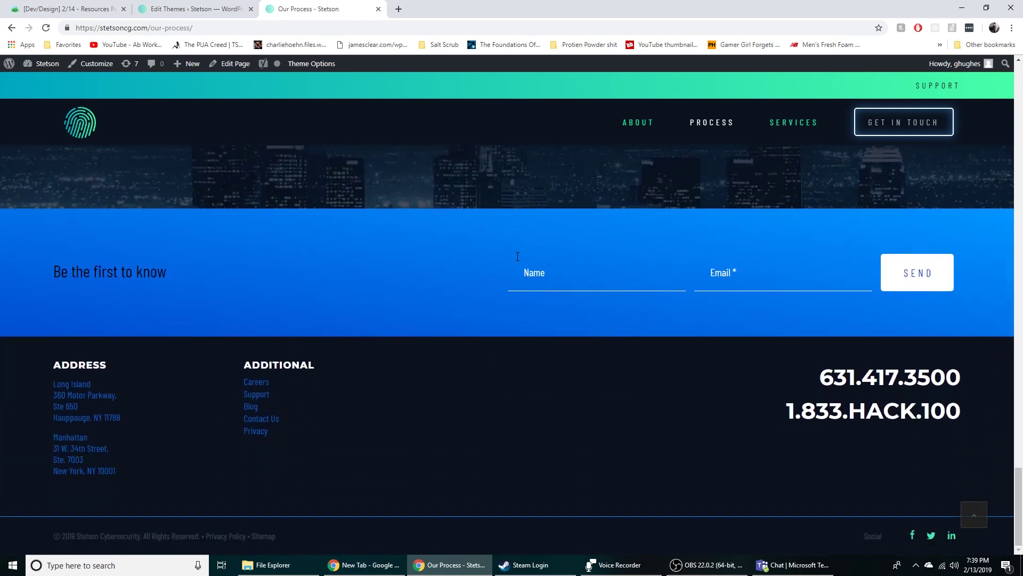
# Glance at the Basecamp task, then return to the TriDigital style.css theme editor
pyautogui.click(154, 9)
pyautogui.click(69, 8)
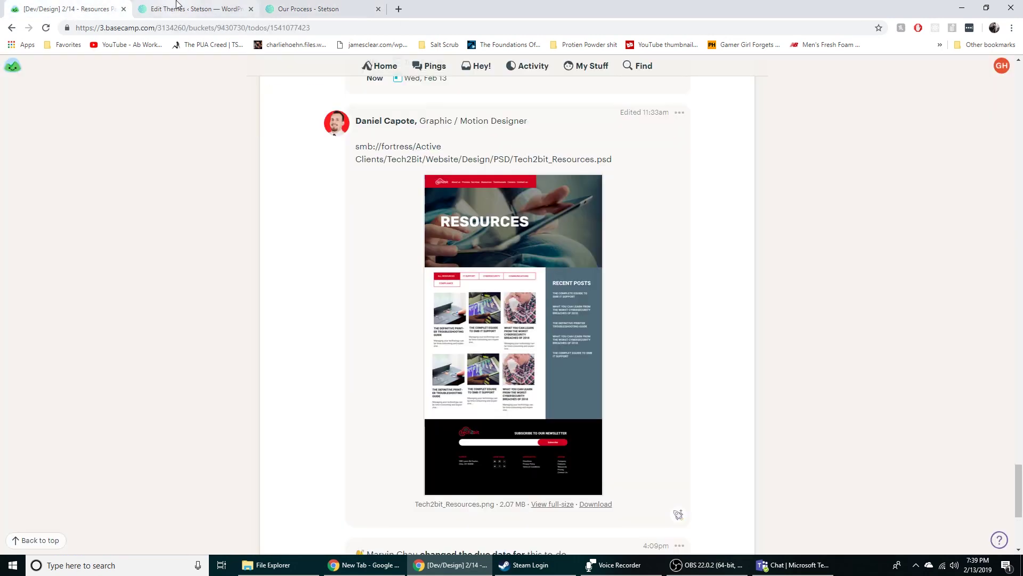
pyautogui.click(255, 15)
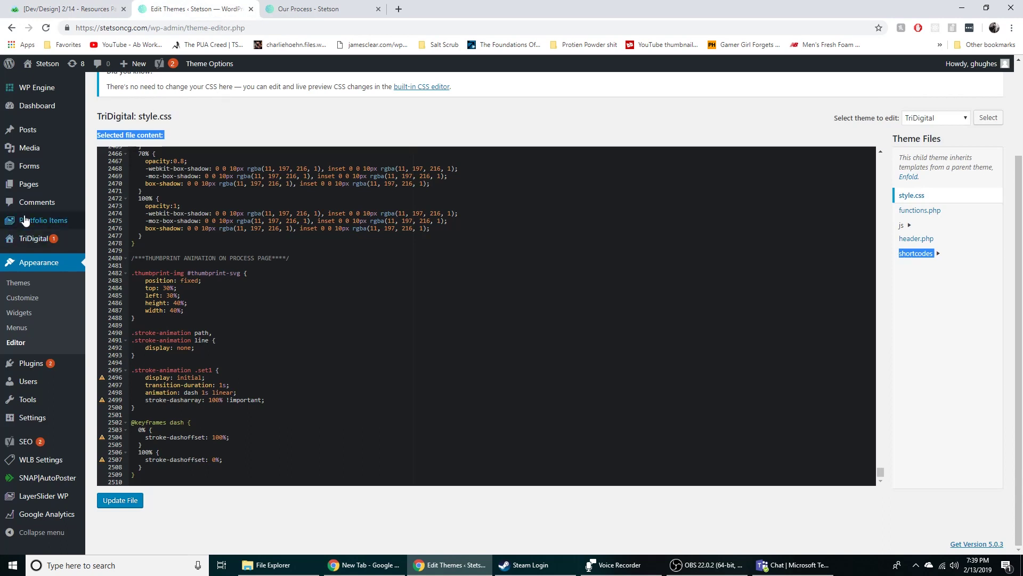
pyautogui.click(29, 184)
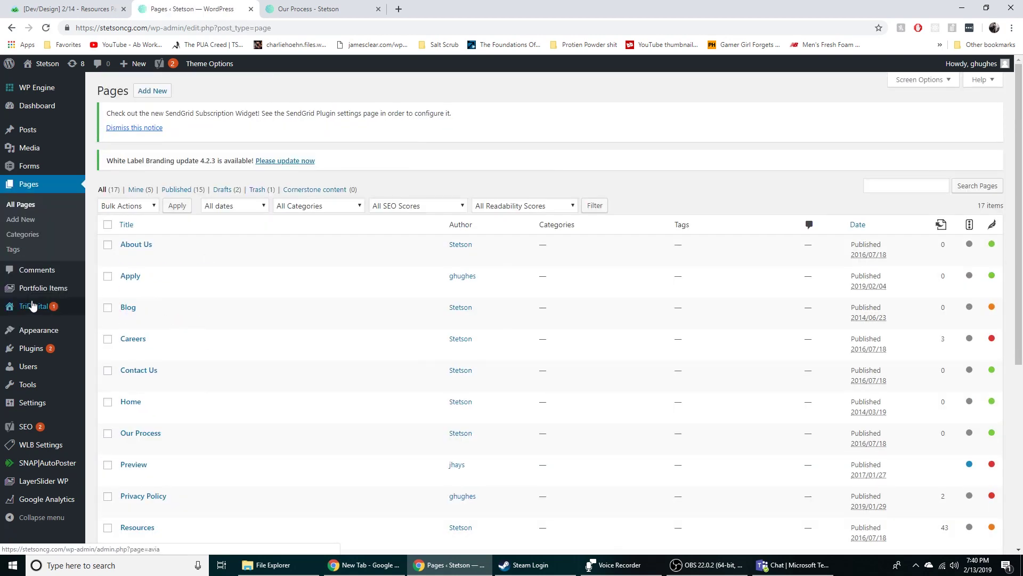
pyautogui.click(309, 10)
pyautogui.scroll(15, 582, 309)
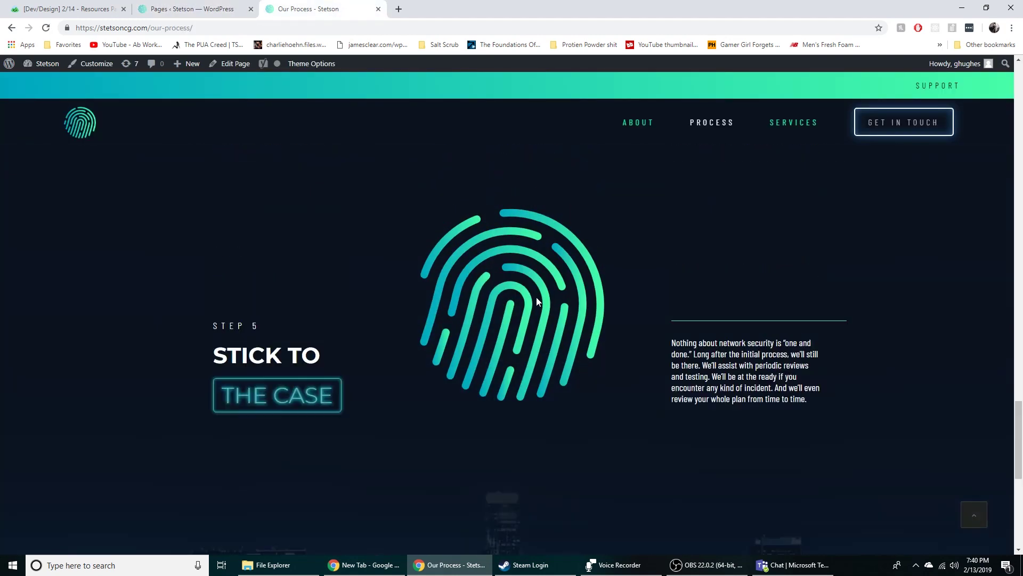
pyautogui.click(79, 133)
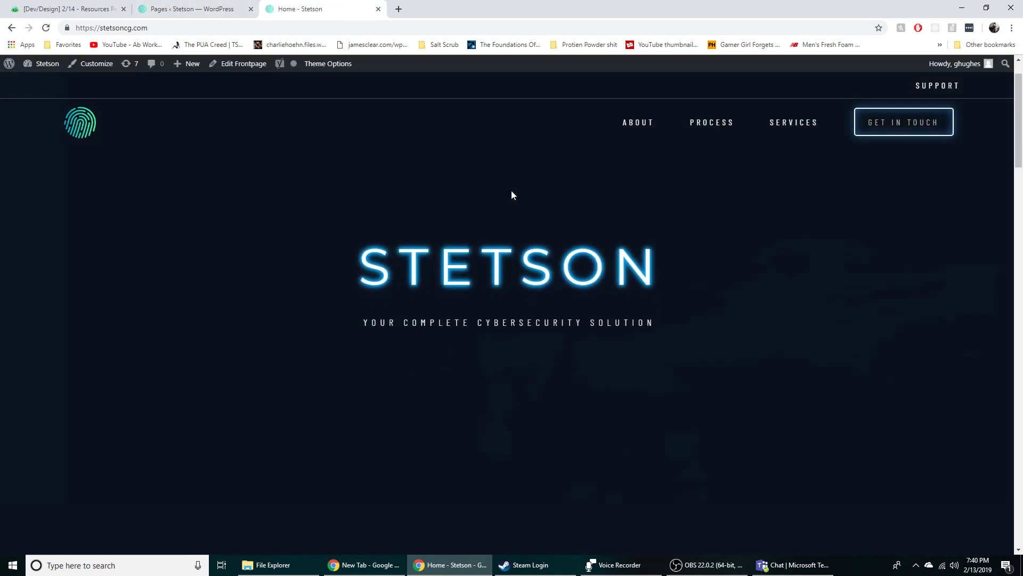
pyautogui.scroll(-6, 571, 244)
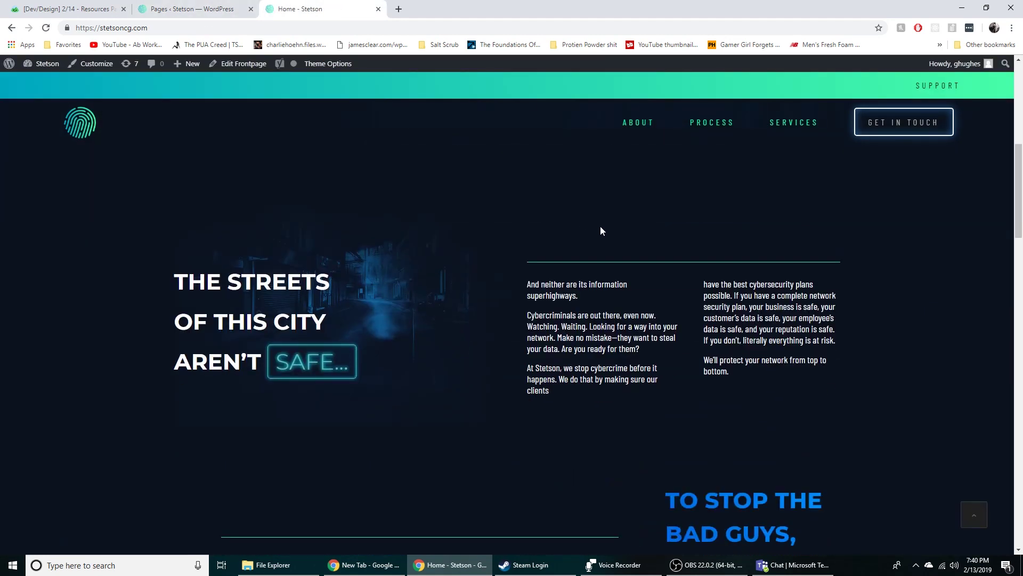
pyautogui.scroll(-15, 637, 294)
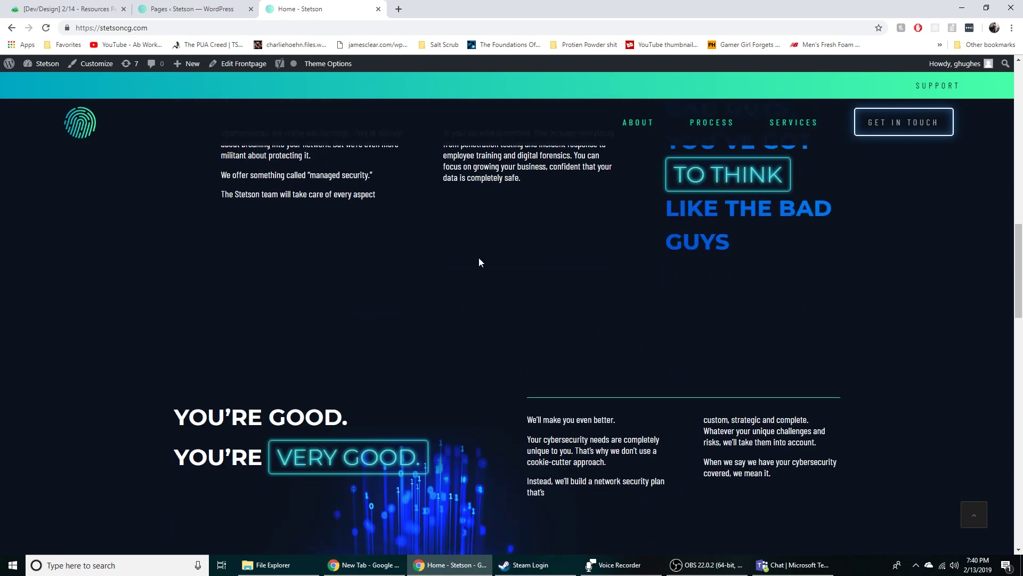
pyautogui.click(189, 9)
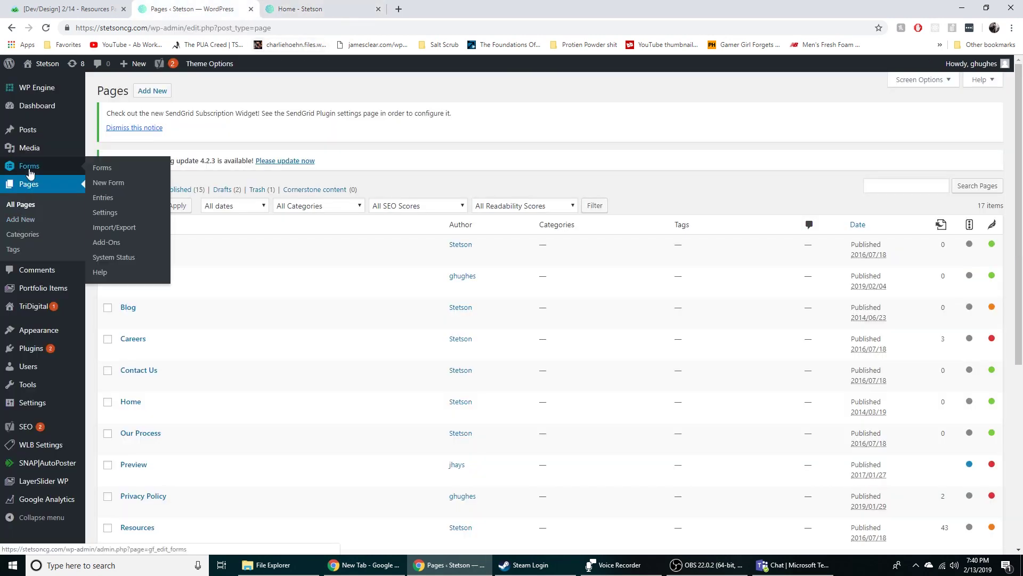
pyautogui.moveTo(54, 139)
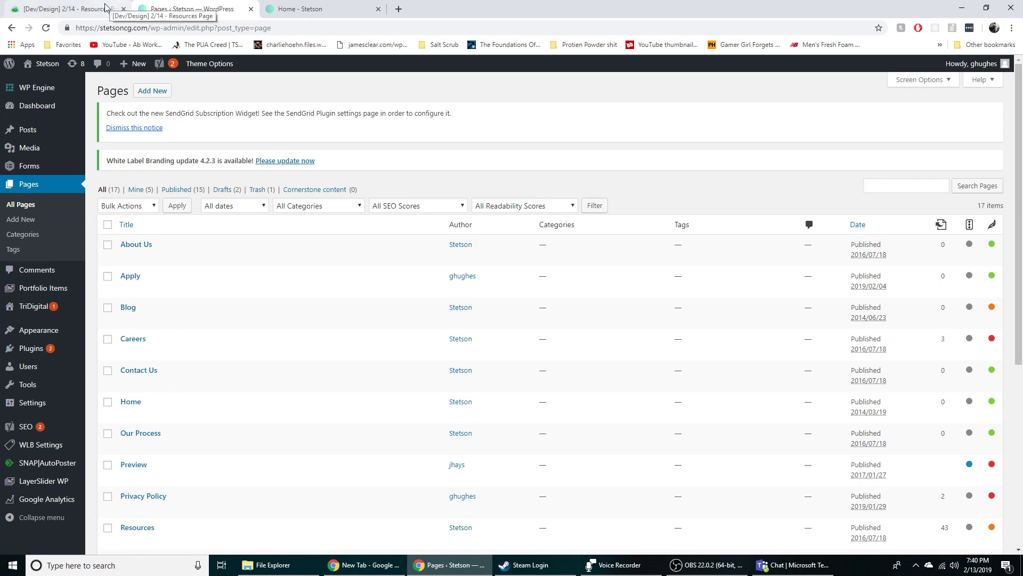
pyautogui.click(793, 565)
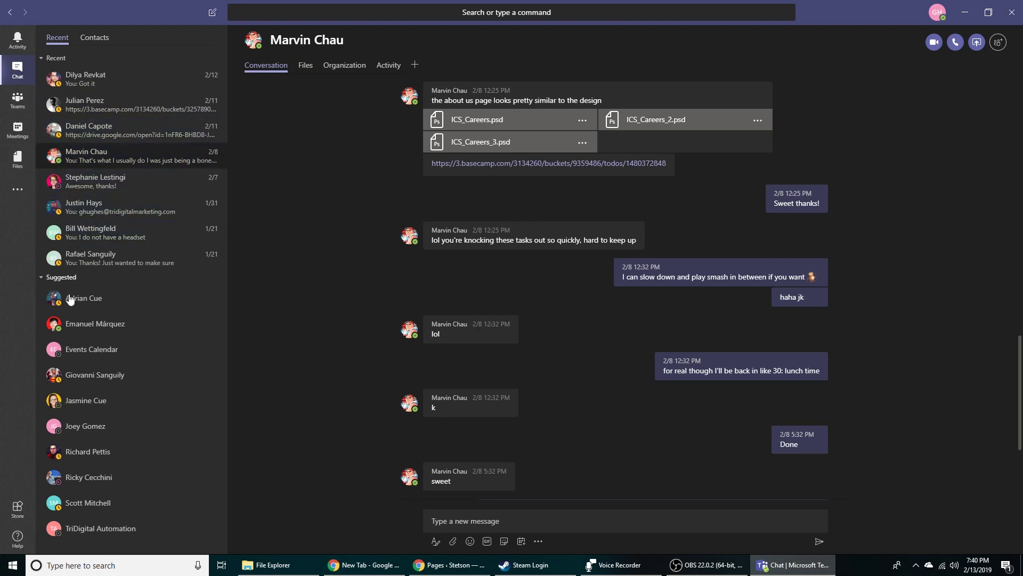
pyautogui.click(17, 99)
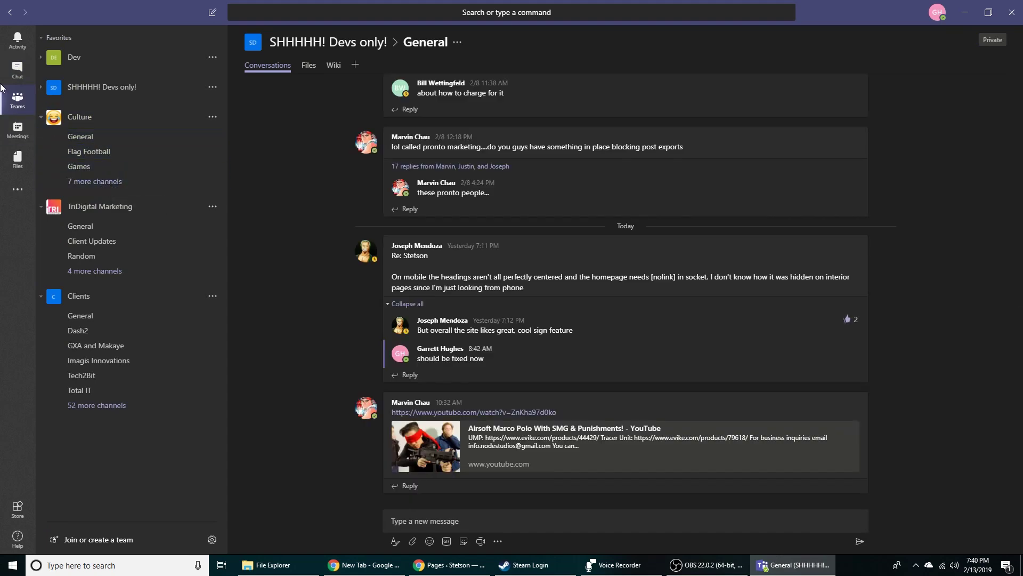
pyautogui.click(22, 74)
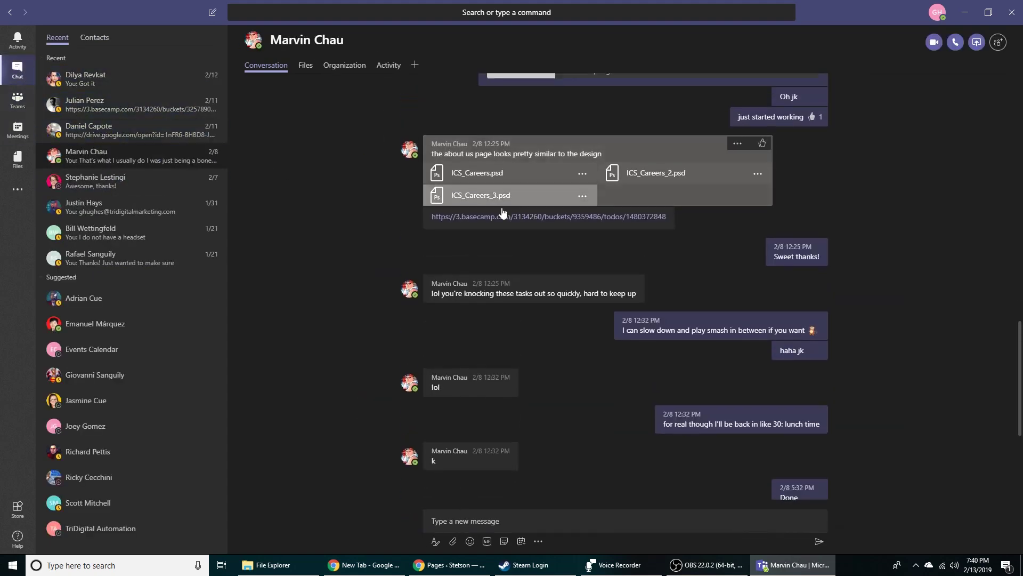
pyautogui.scroll(-4, 513, 212)
pyautogui.scroll(-1, 519, 211)
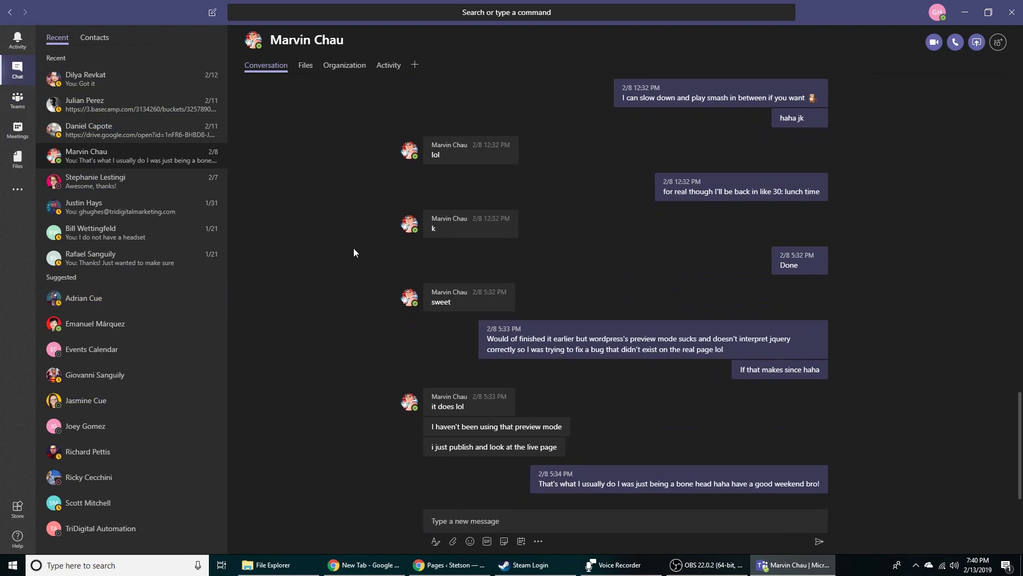
pyautogui.click(449, 565)
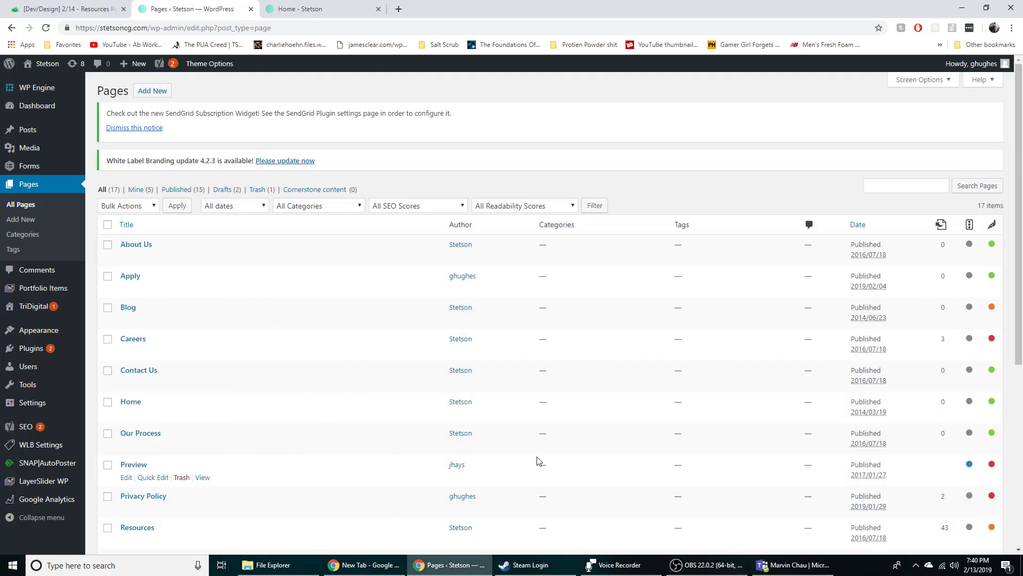
pyautogui.click(567, 566)
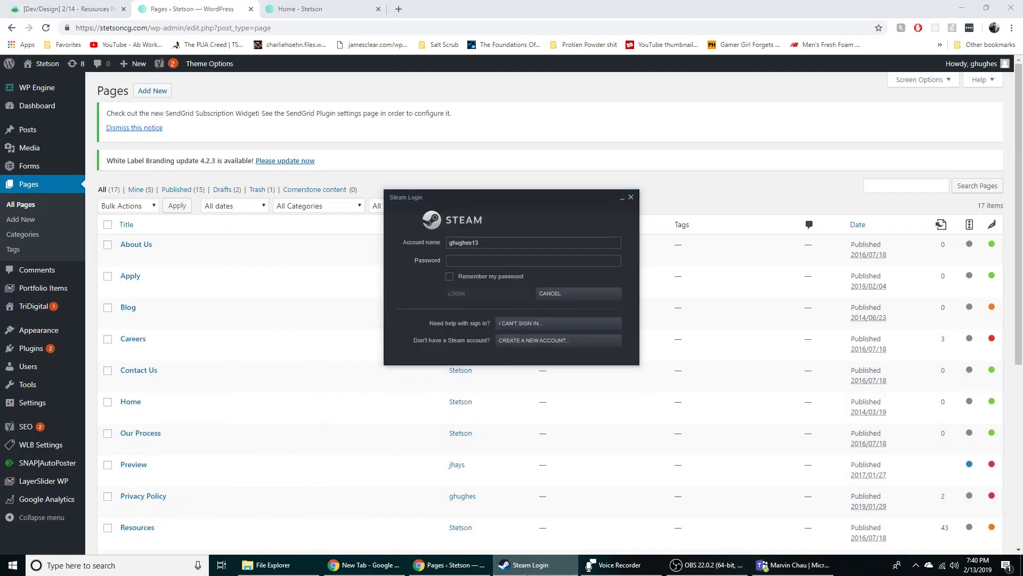
pyautogui.click(567, 565)
pyautogui.click(617, 560)
pyautogui.click(619, 564)
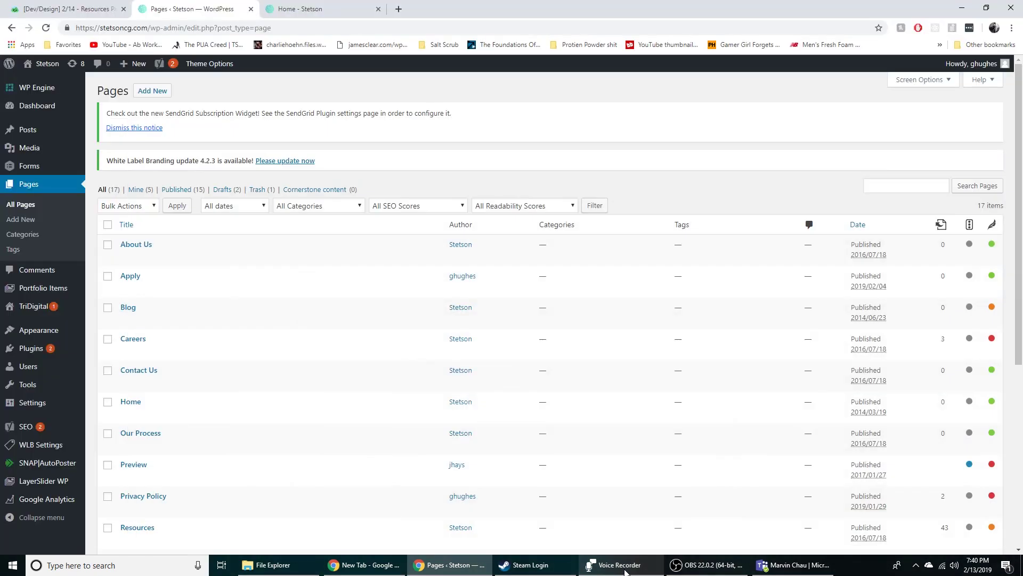
pyautogui.scroll(-5, 155, 384)
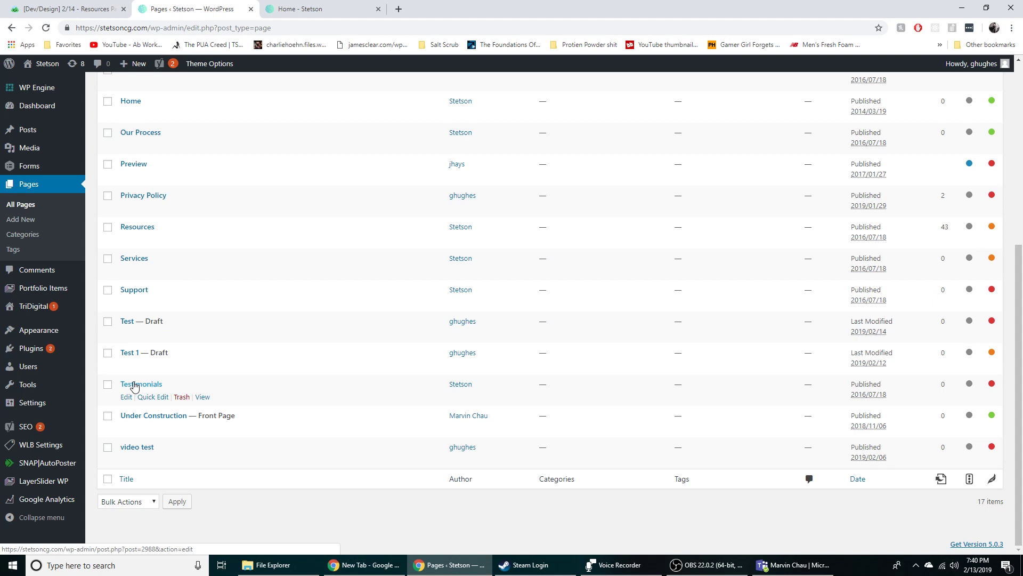
pyautogui.click(76, 566)
# Launch Photoshop CC via a Windows search for 'photo', dismiss its 7-day trial prompt, and return to Pages
pyautogui.write('photo')
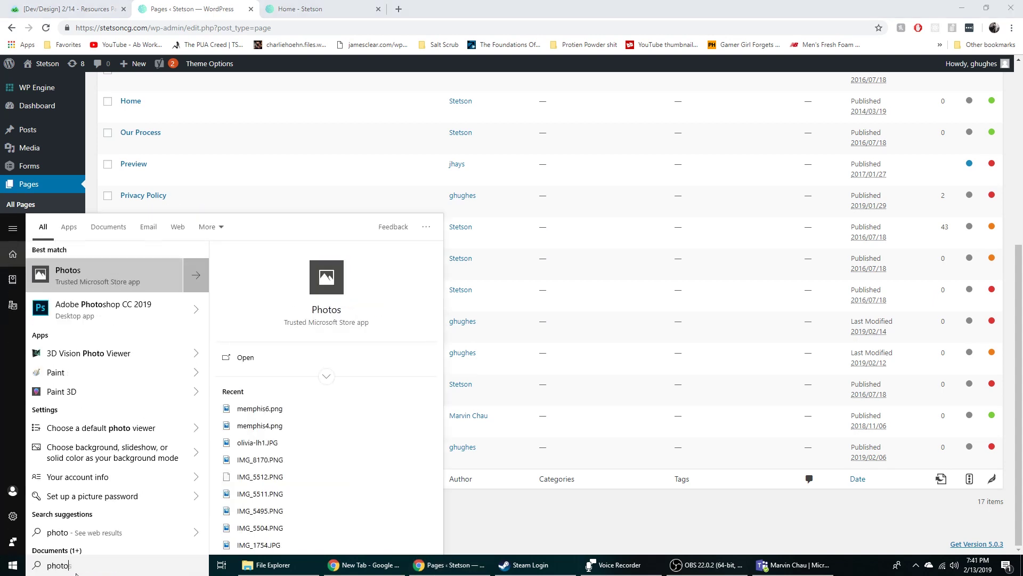
pyautogui.press('Return')
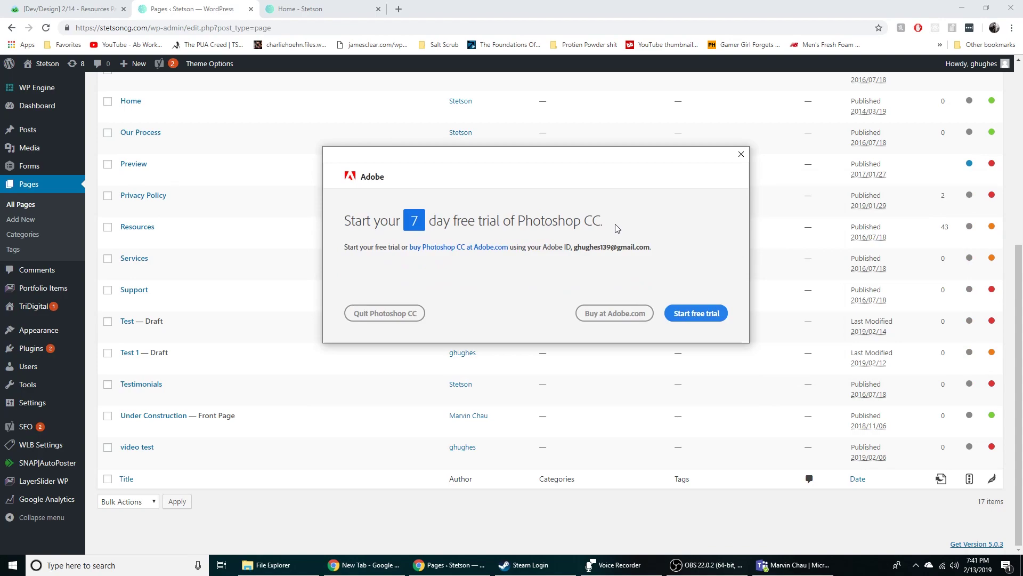
pyautogui.click(741, 154)
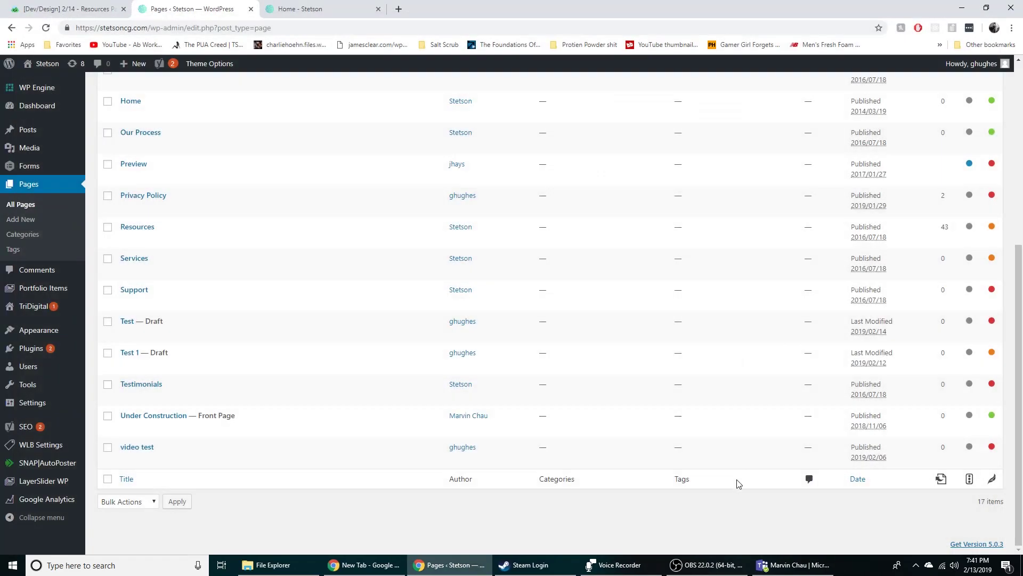
pyautogui.click(184, 567)
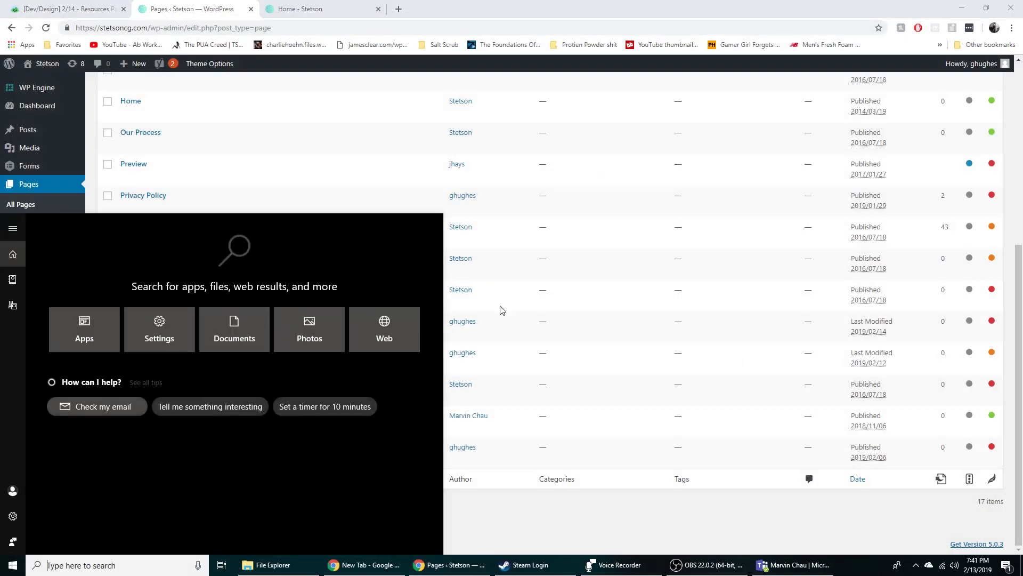
pyautogui.click(678, 246)
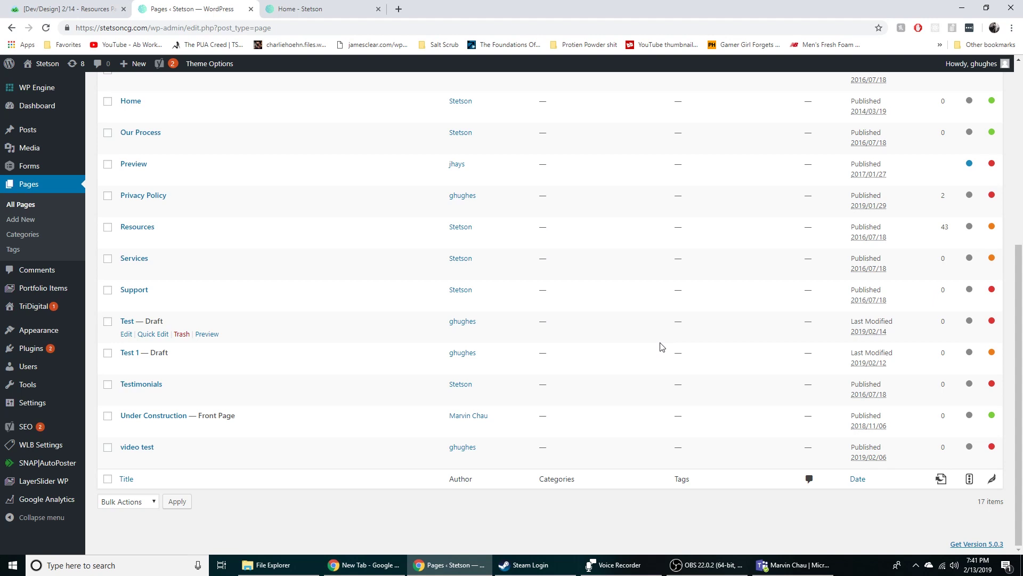
# Reload the live Stetson home page in its browser tab
pyautogui.click(79, 8)
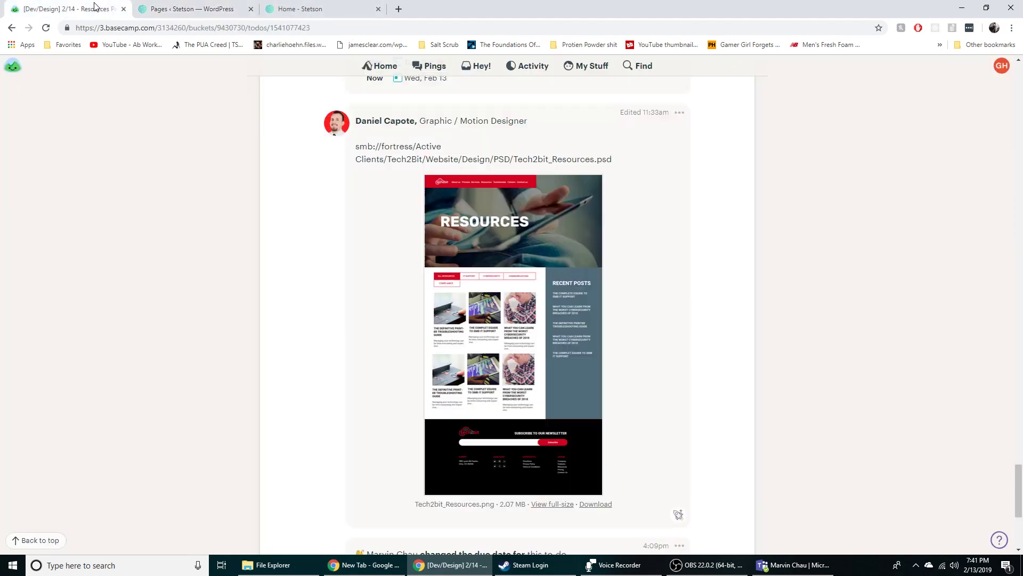
pyautogui.click(246, 5)
pyautogui.click(298, 8)
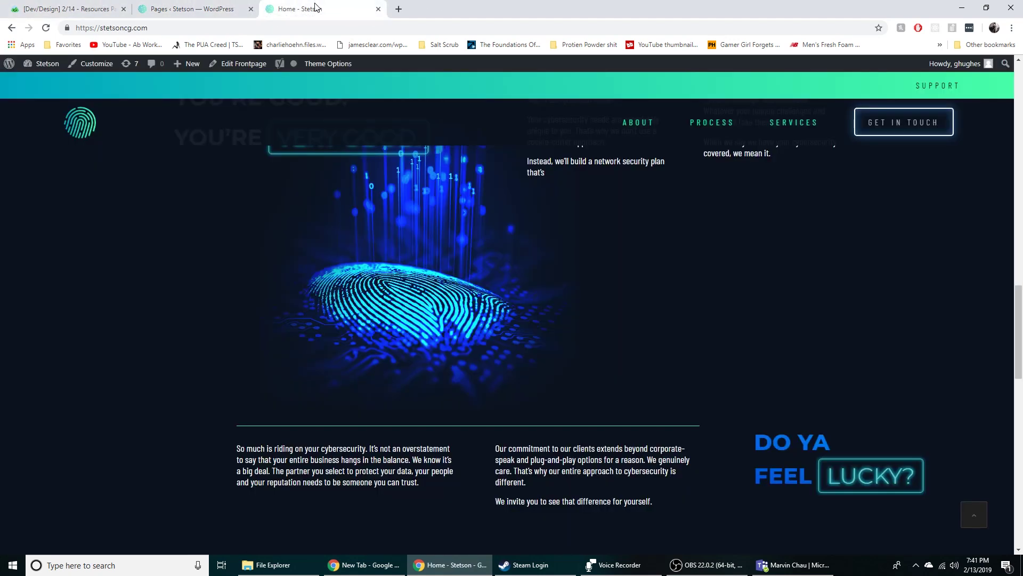
pyautogui.scroll(3, 344, 182)
pyautogui.scroll(-2, 366, 198)
pyautogui.scroll(15, 389, 213)
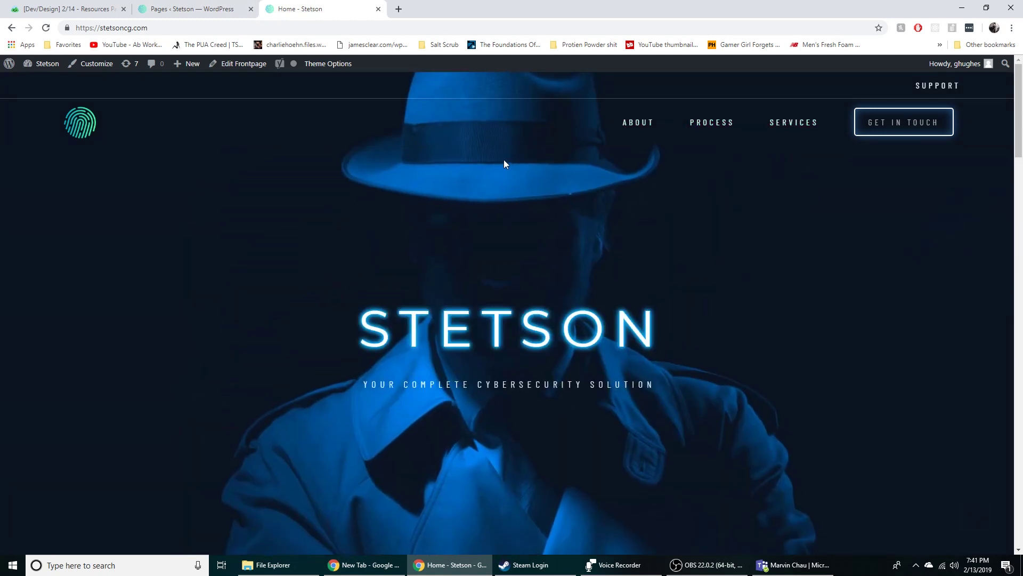
pyautogui.click(46, 29)
# Bring up the Basecamp 2/14 Resources to-do showing the Tech2bit_Resources.png mockup
pyautogui.scroll(-3, 511, 349)
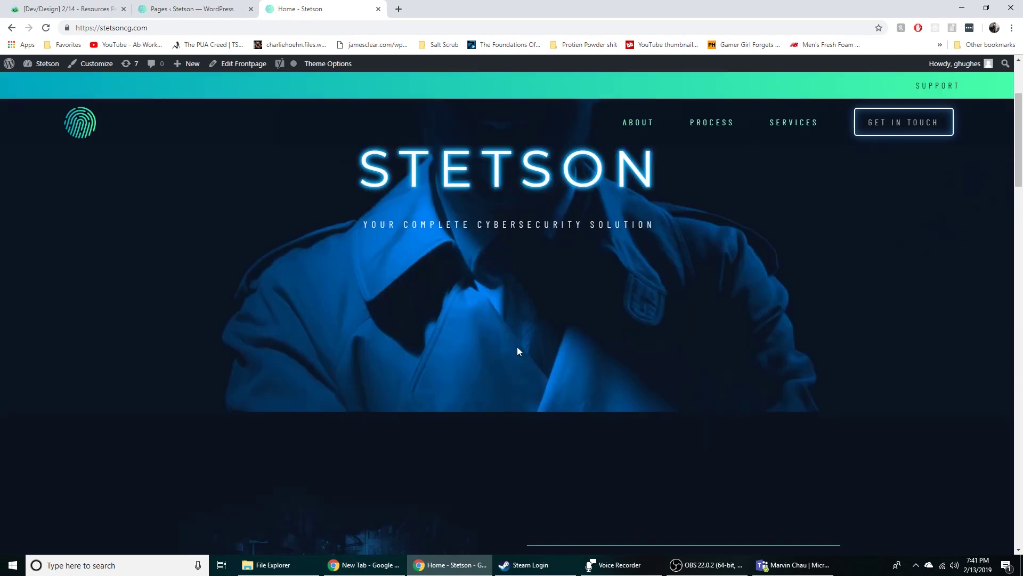
pyautogui.click(219, 9)
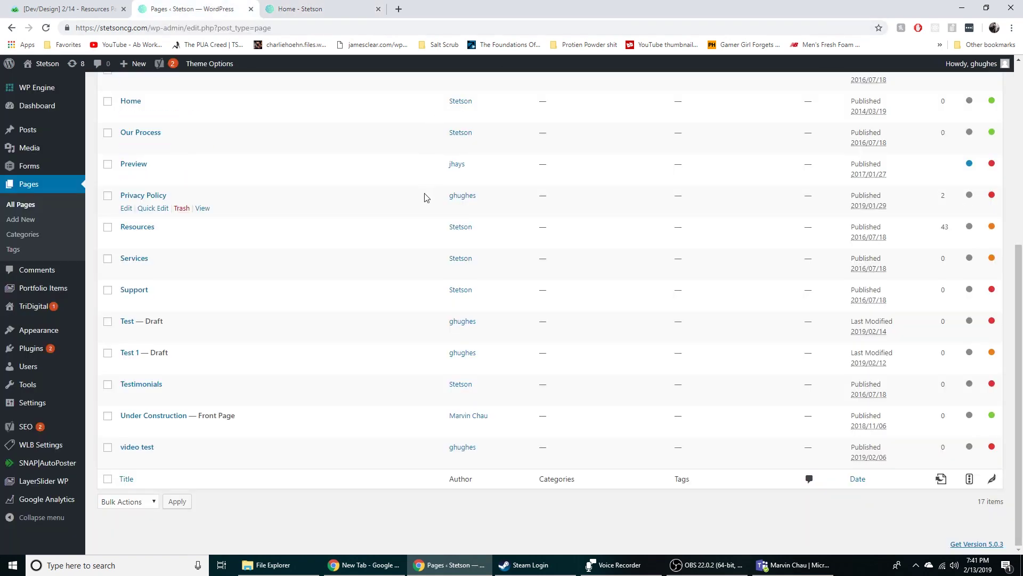
pyautogui.click(107, 8)
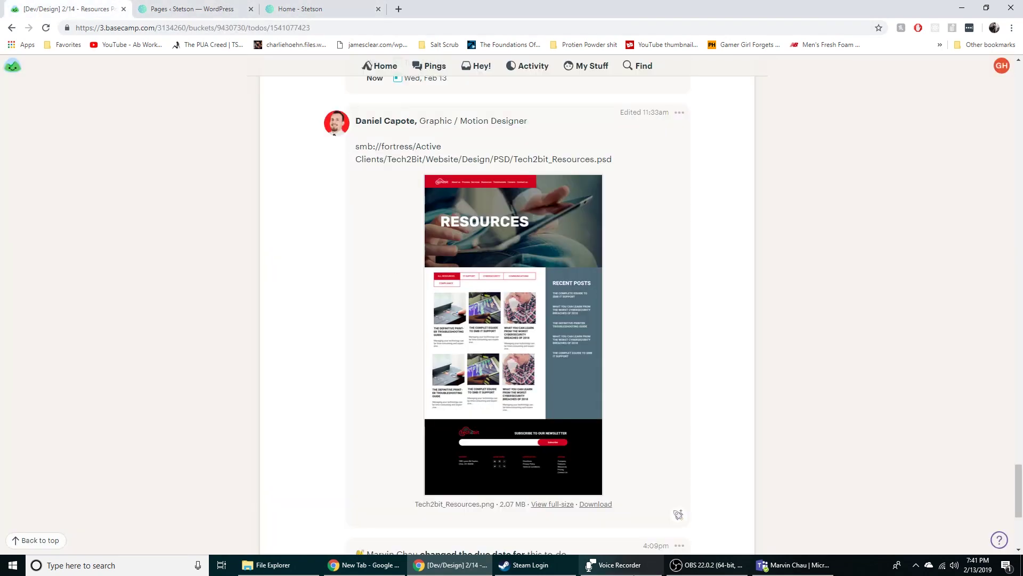